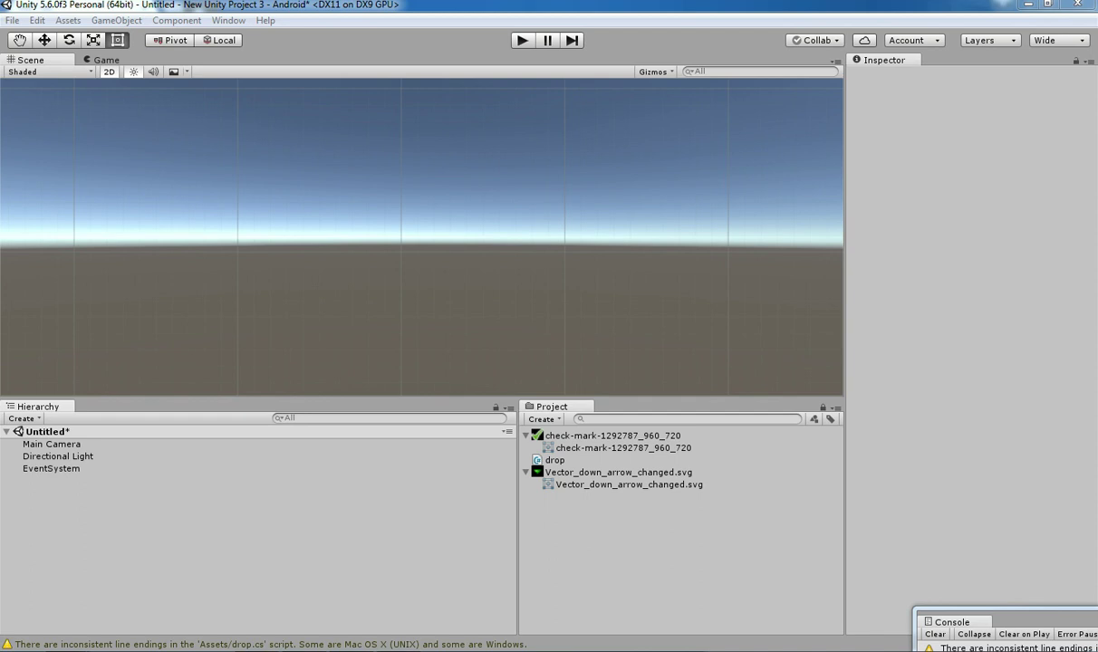
# Step: Add a UI Dropdown object to the scene
pyautogui.click(116, 20)
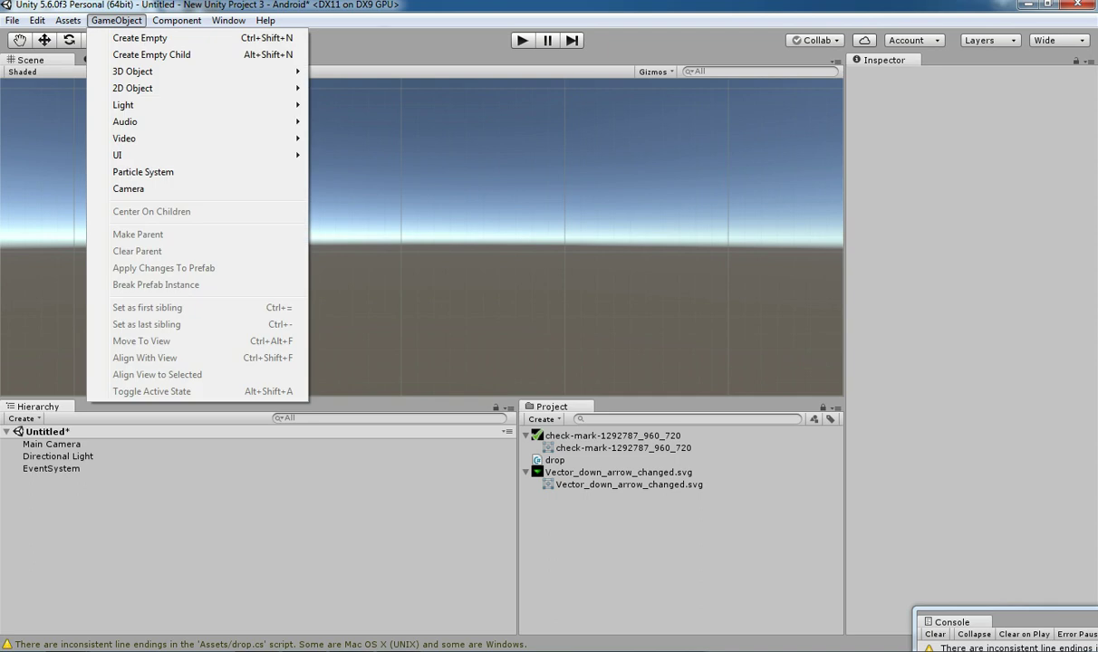
pyautogui.moveTo(195, 155)
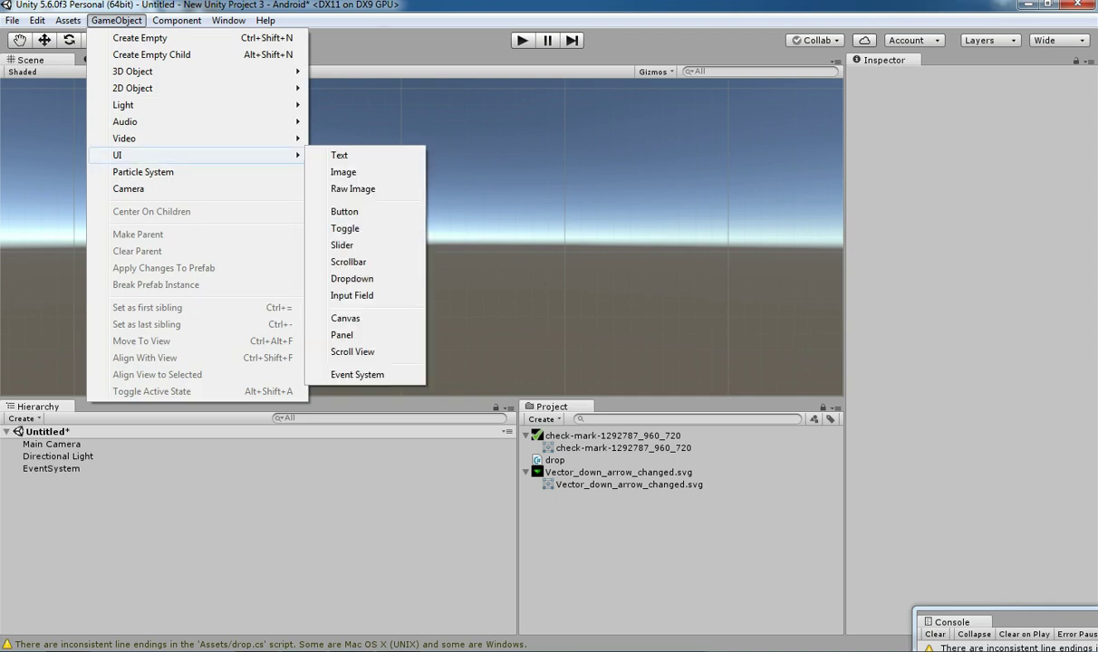
pyautogui.click(351, 278)
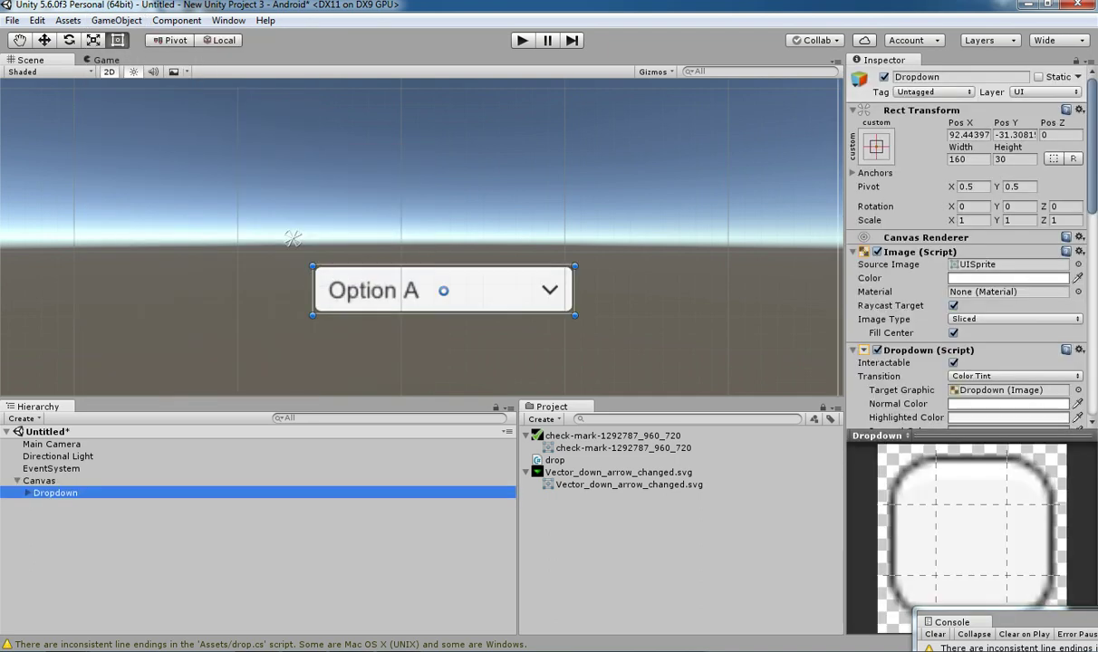
pyautogui.scroll(-2, 970, 254)
pyautogui.scroll(2, 969, 253)
# Step: Run the scene, expand the dropdown to view its default options, and exit play mode
pyautogui.click(523, 40)
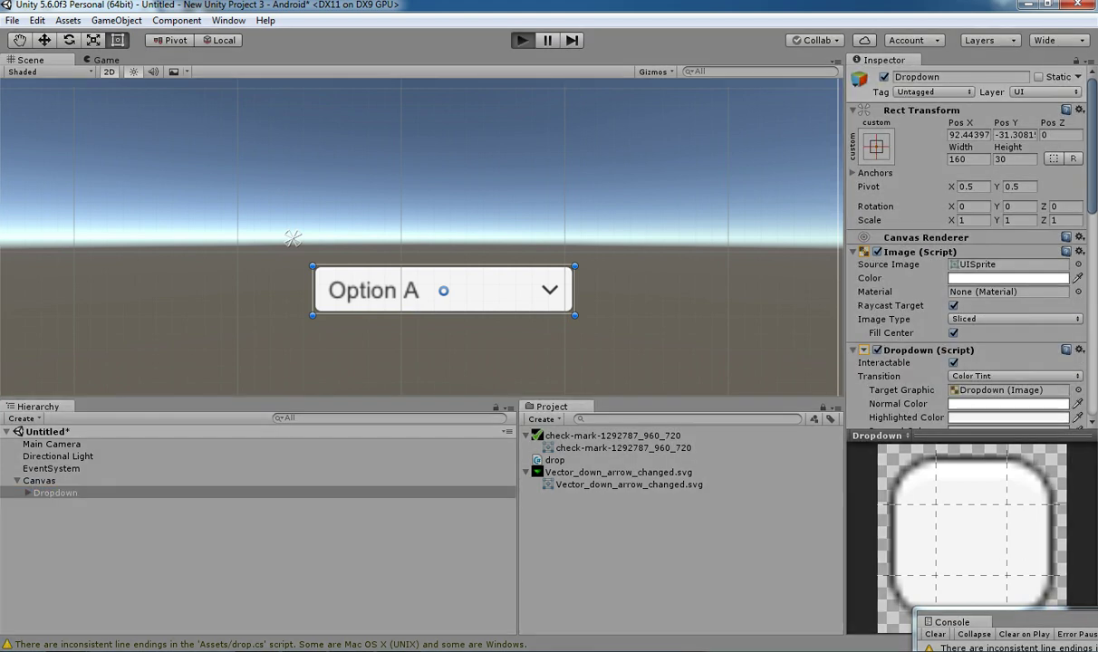
pyautogui.click(492, 262)
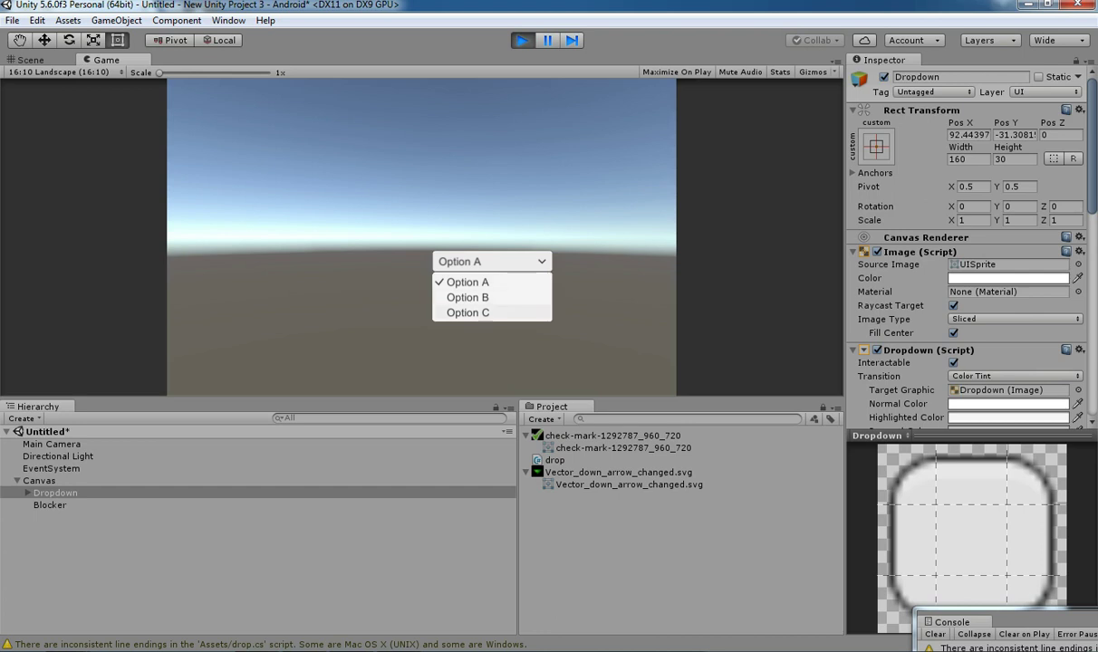
pyautogui.hotkey('ctrl', 'p')
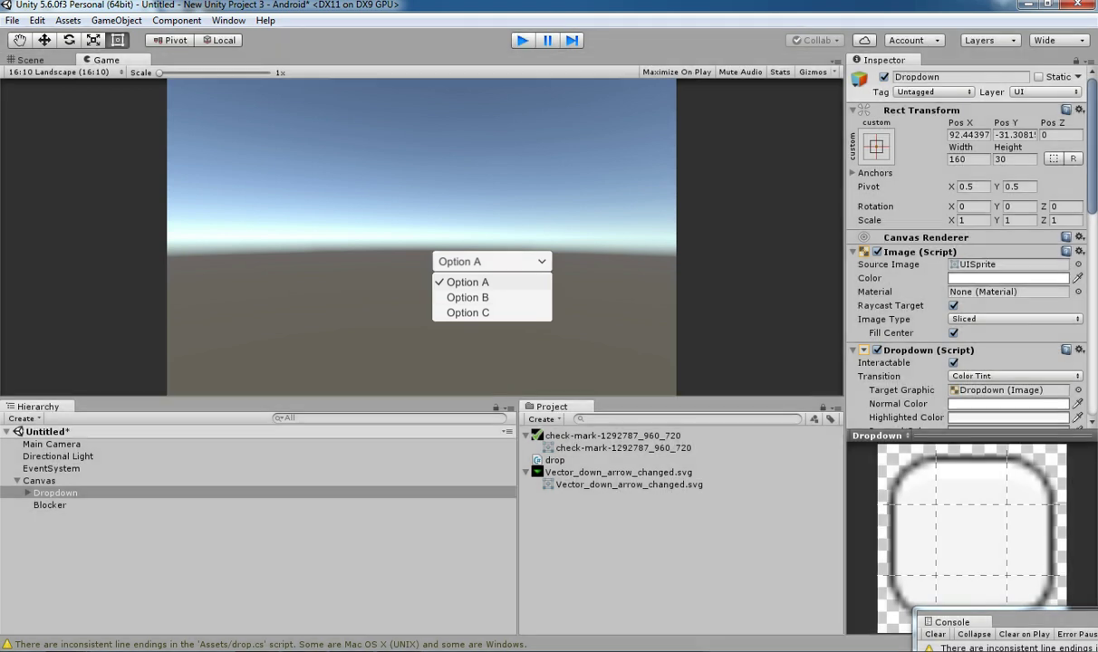
pyautogui.scroll(-10, 969, 244)
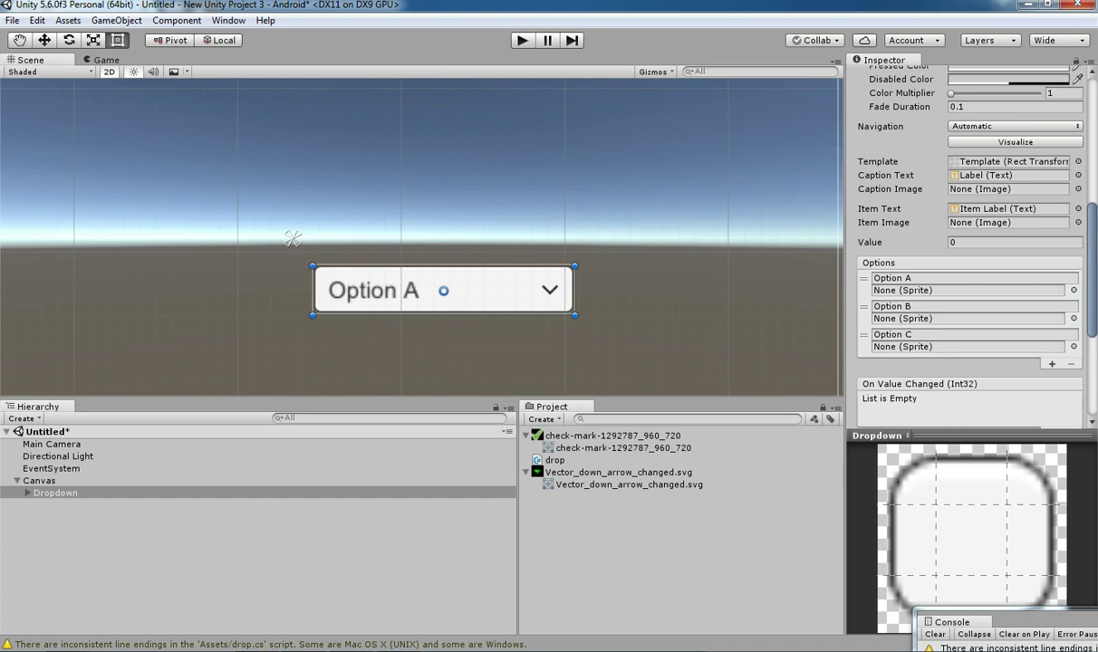
pyautogui.hotkey('ctrl', 'p')
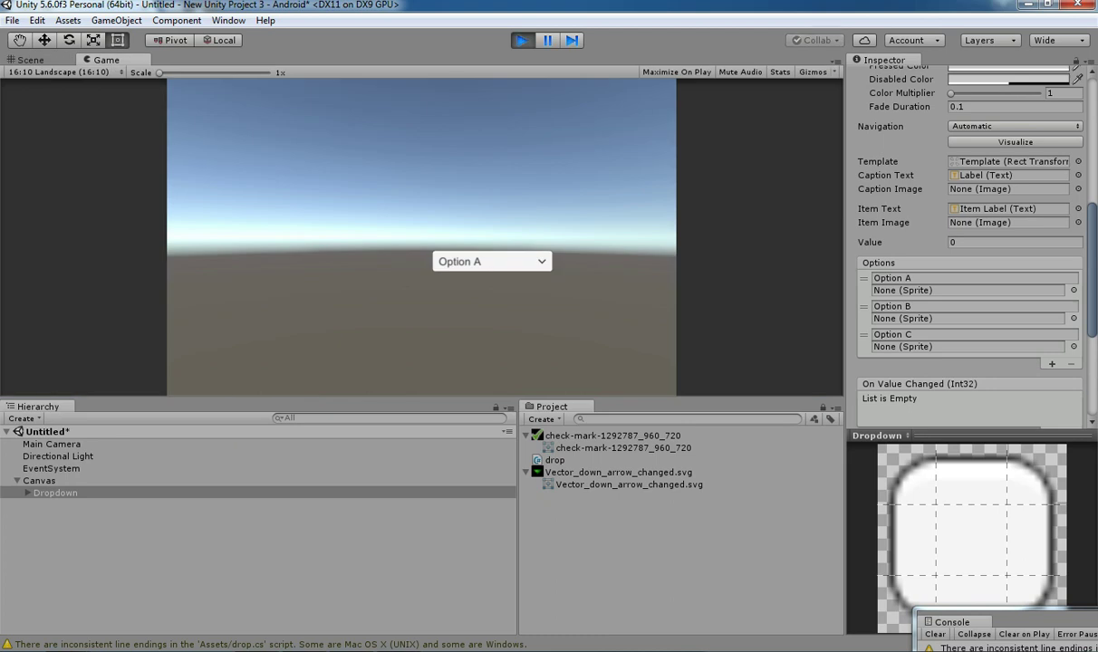
pyautogui.hotkey('ctrl', 'p')
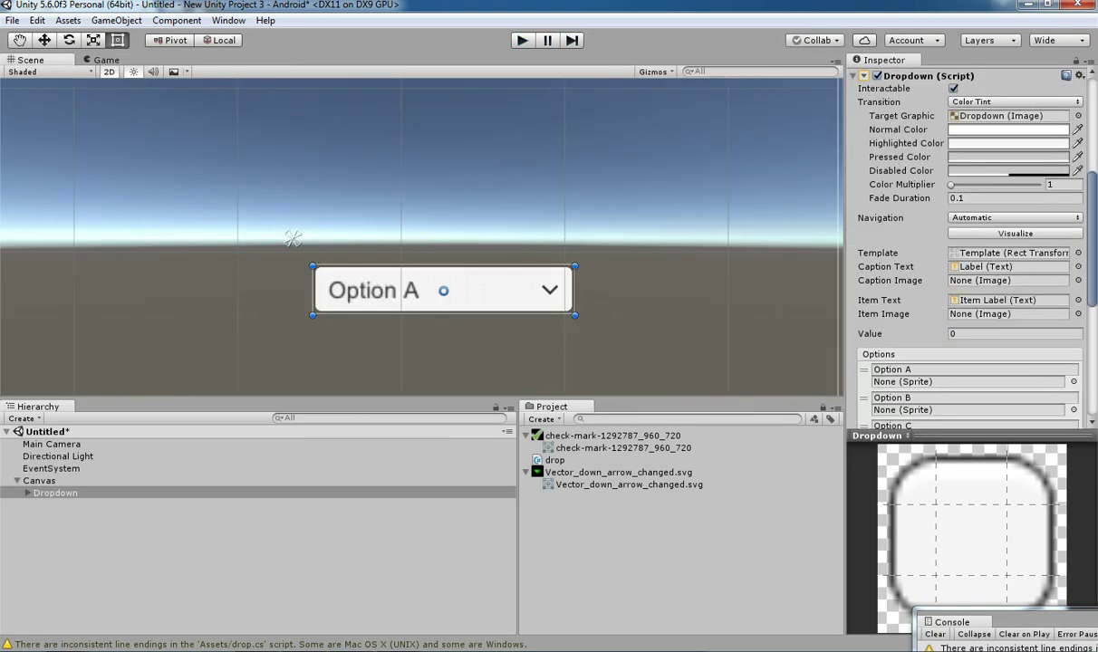
# Step: Rename the dropdown's three options to apple, banana and pineapple
pyautogui.scroll(-5, 969, 244)
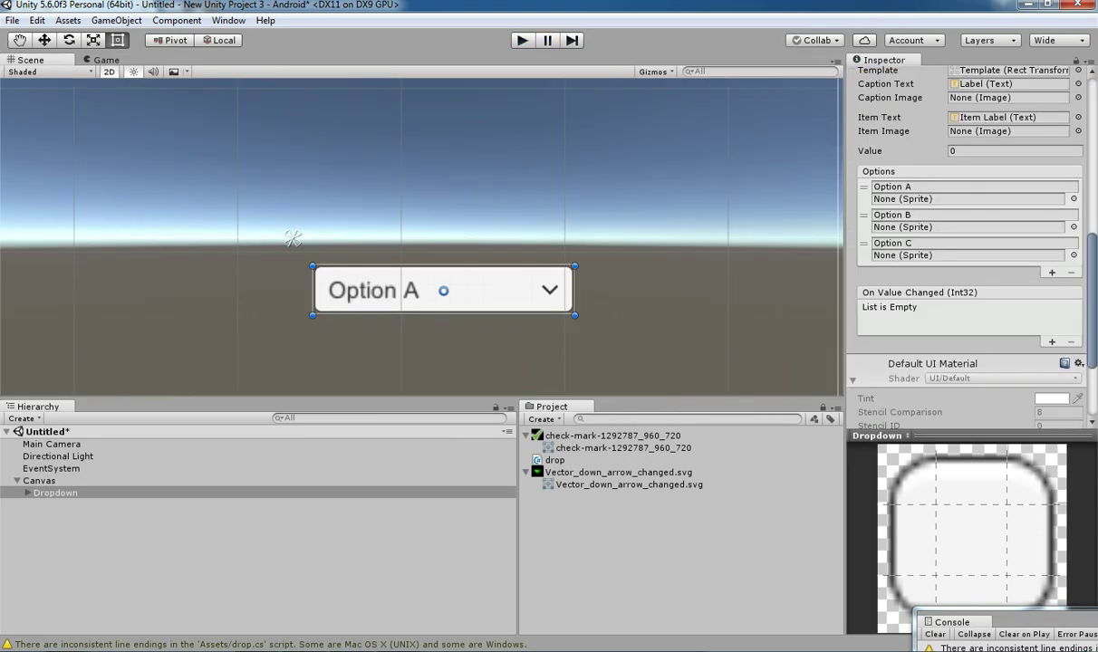
pyautogui.click(933, 187)
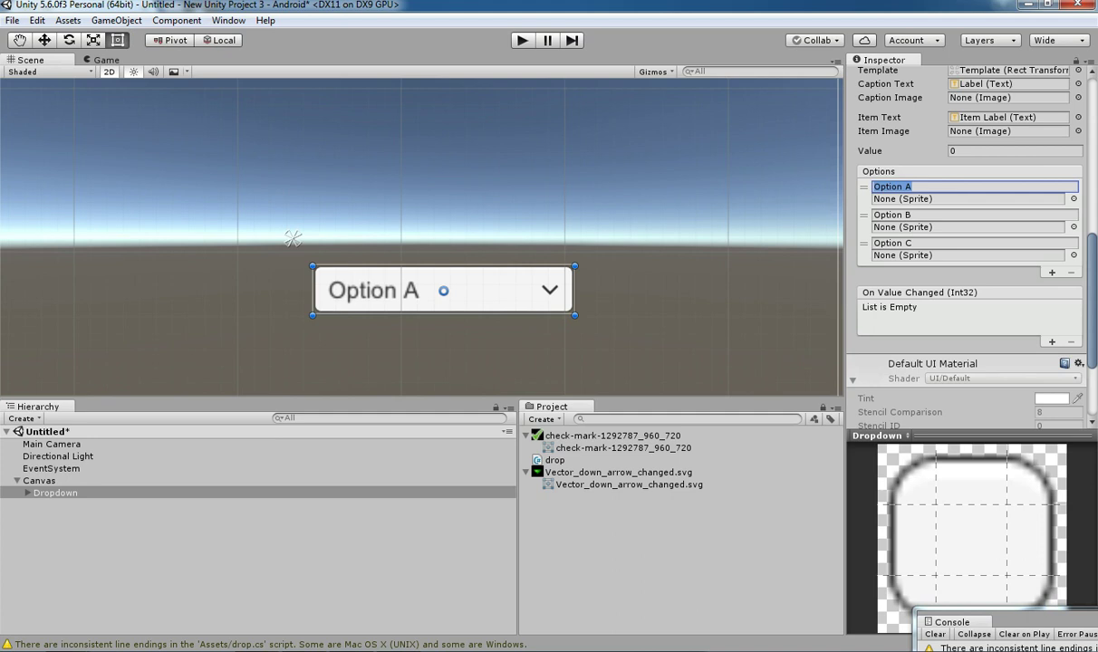
pyautogui.press('BackSpace')
pyautogui.write('ap')
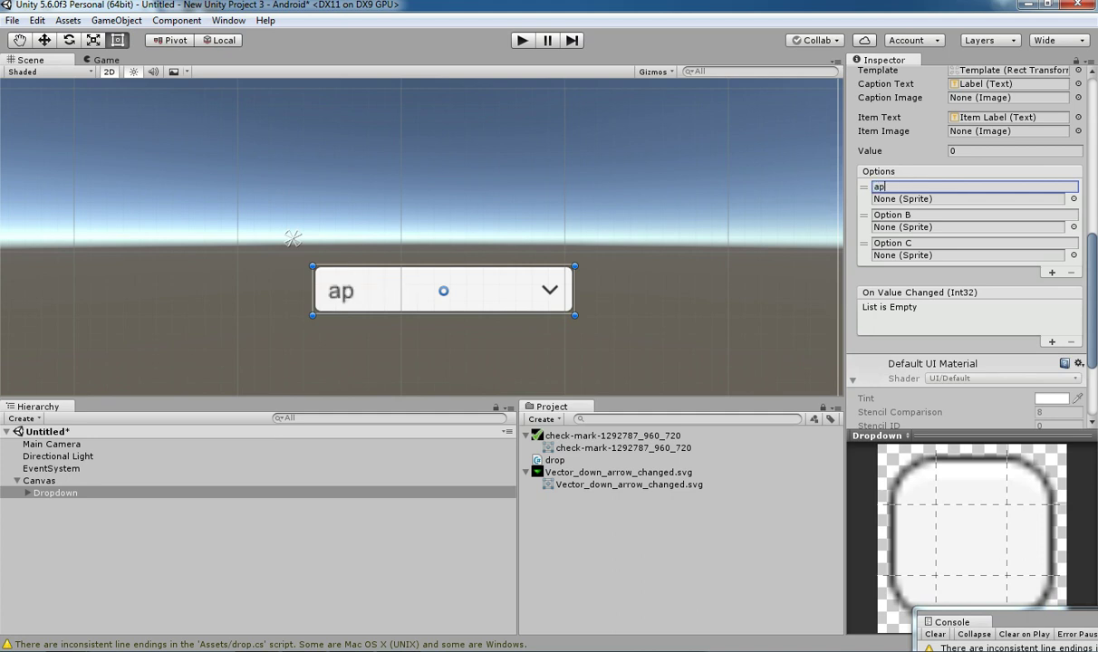
pyautogui.write('ple')
pyautogui.click(920, 215)
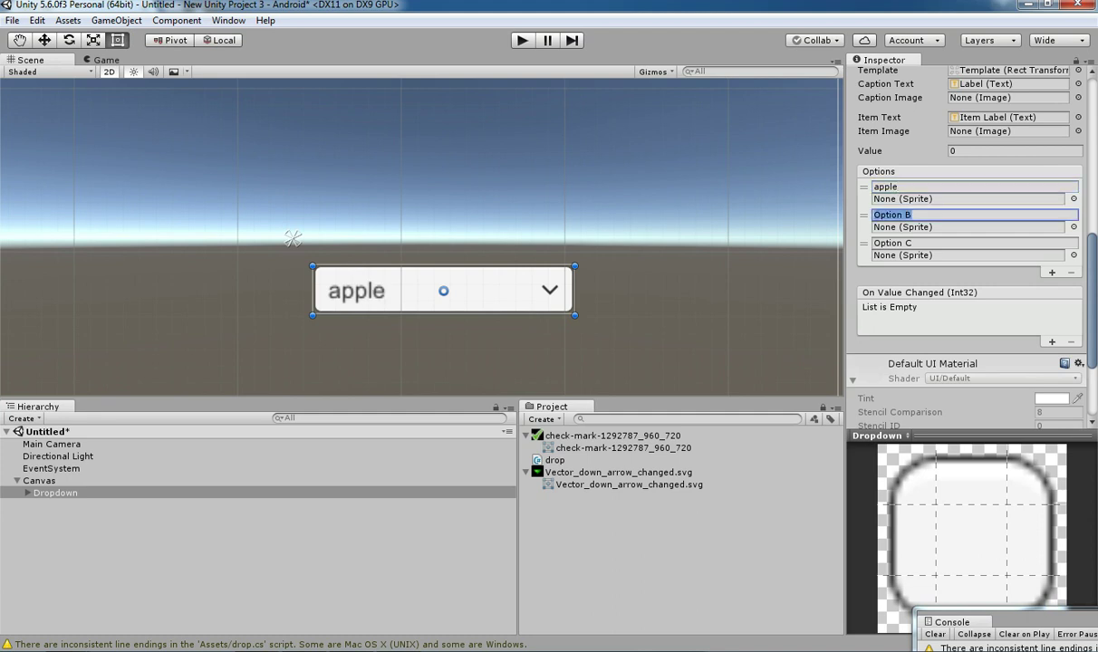
pyautogui.press('BackSpace')
pyautogui.write('banana')
pyautogui.press('Tab')
pyautogui.press('BackSpace')
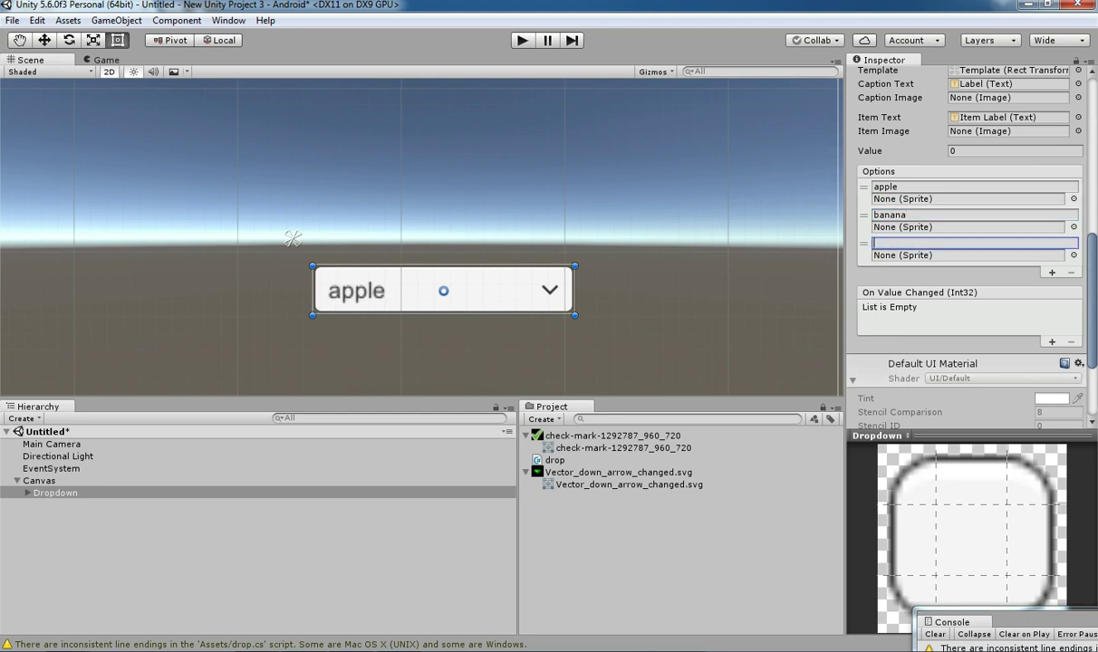
pyautogui.write('pineapple')
# Step: Test the dropdown in play mode by choosing banana, pineapple and apple, and stop the scene
pyautogui.click(523, 41)
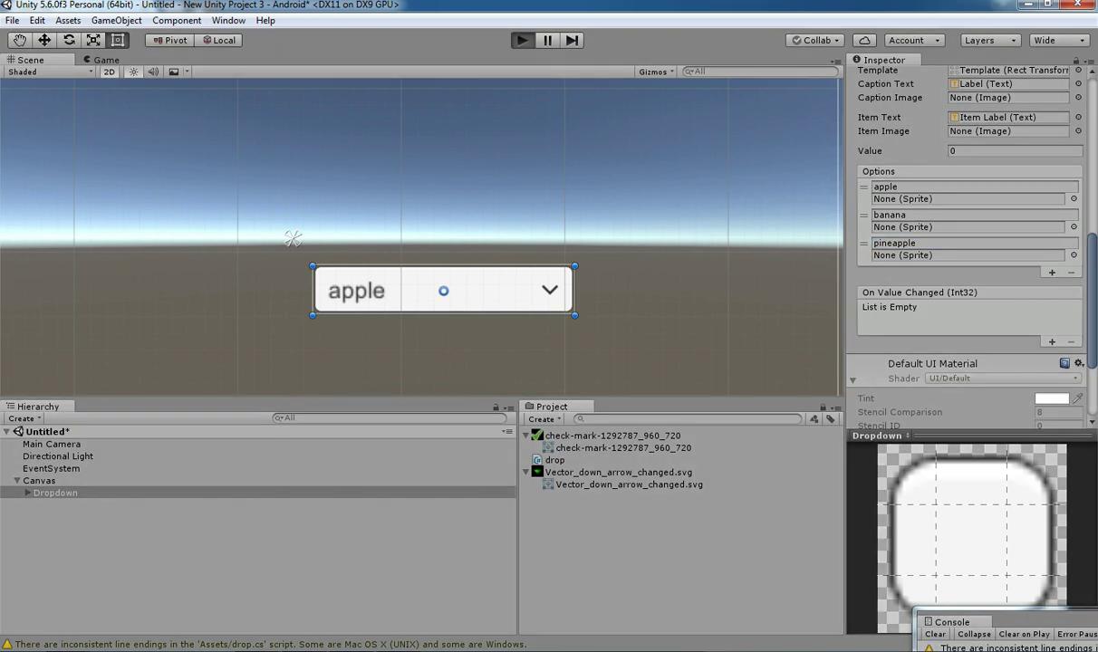
pyautogui.click(493, 261)
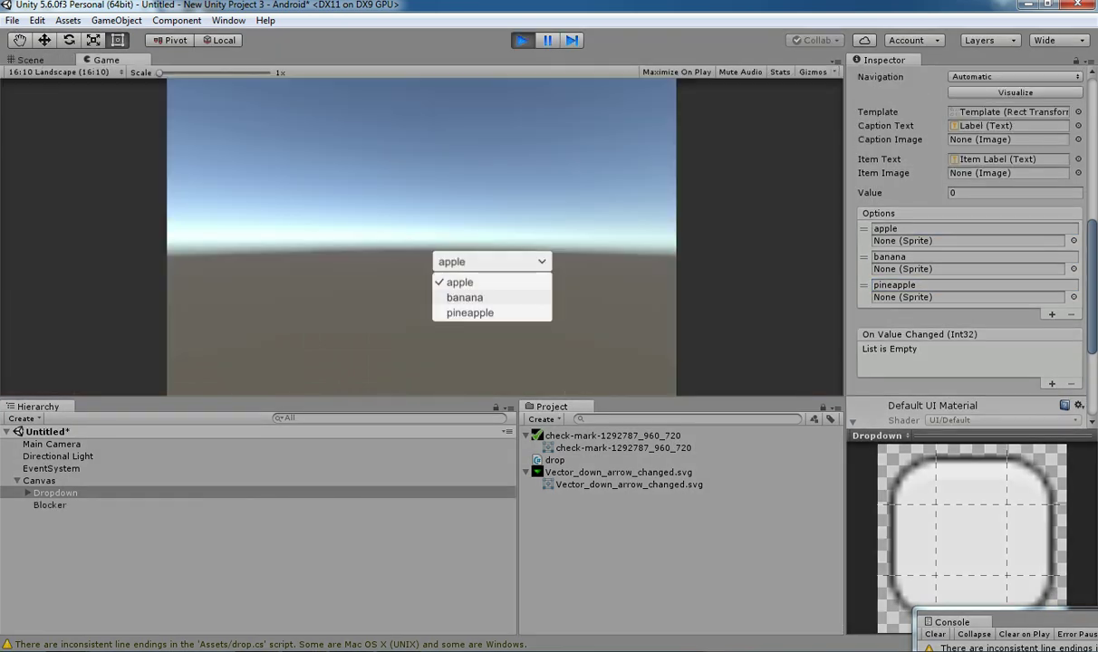
pyautogui.click(477, 298)
pyautogui.click(492, 262)
pyautogui.click(492, 263)
pyautogui.click(492, 262)
pyautogui.click(477, 312)
pyautogui.click(492, 262)
pyautogui.click(459, 282)
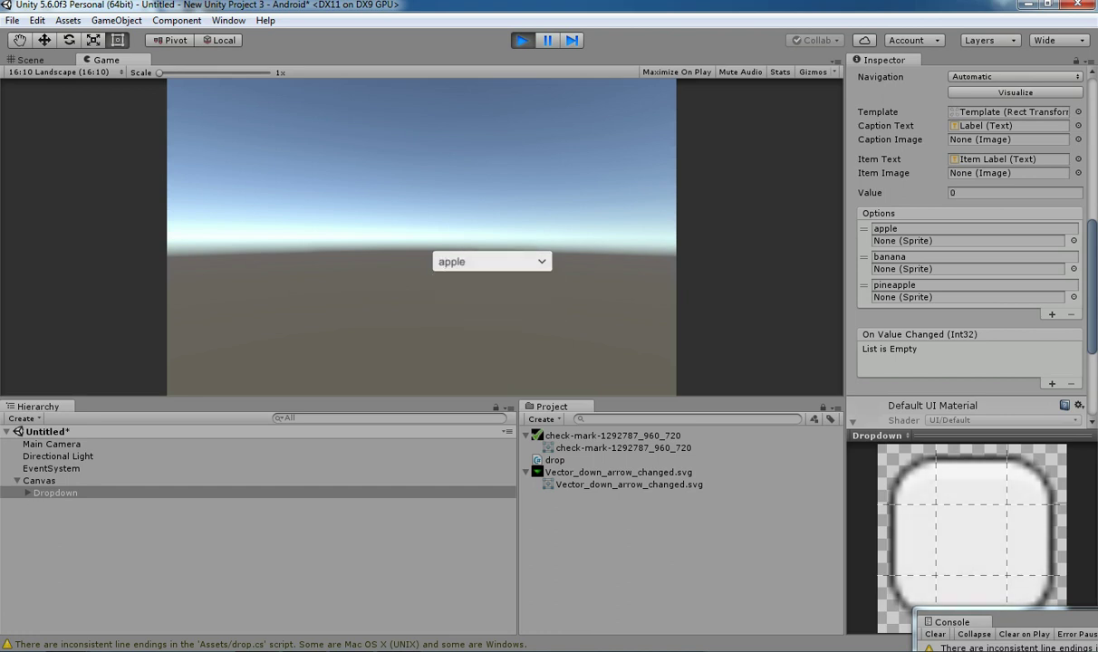
pyautogui.click(523, 41)
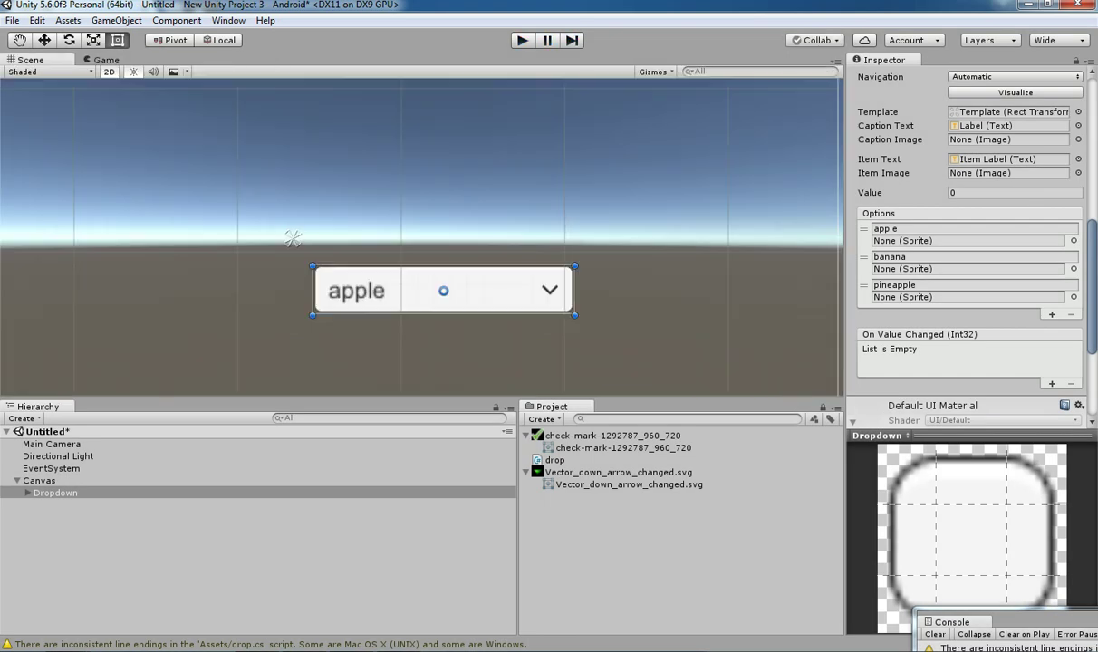
# Step: Add a fourth entry to the dropdown's options, run the scene briefly, and remove that entry again
pyautogui.click(1051, 314)
pyautogui.hotkey('ctrl', 'p')
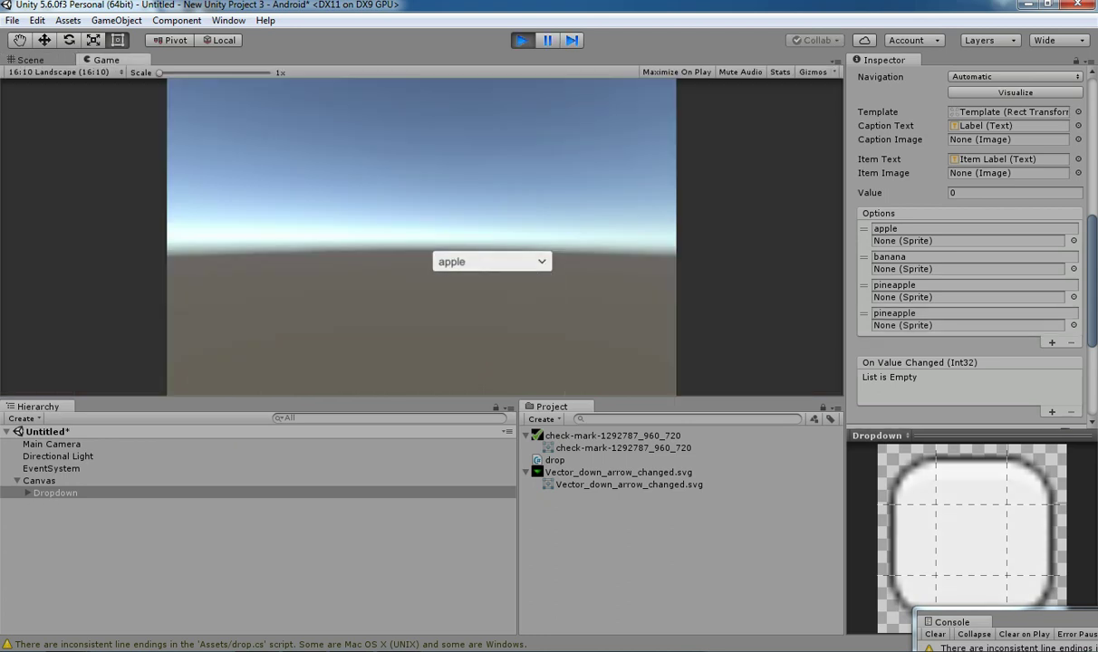
pyautogui.hotkey('ctrl', 'p')
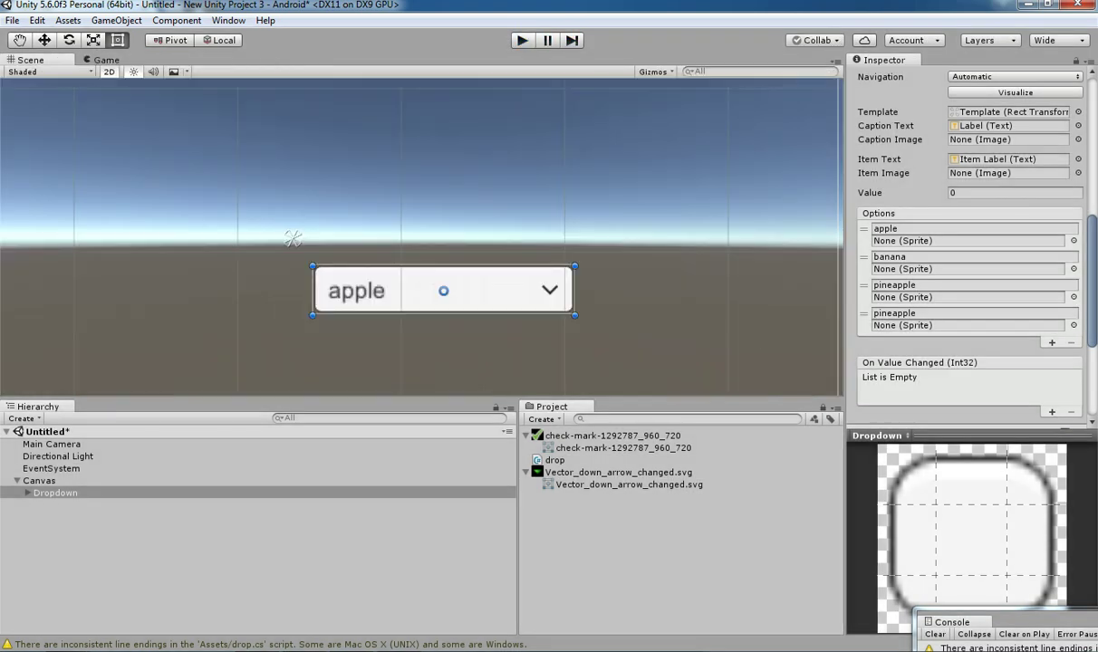
pyautogui.click(864, 315)
pyautogui.click(1070, 343)
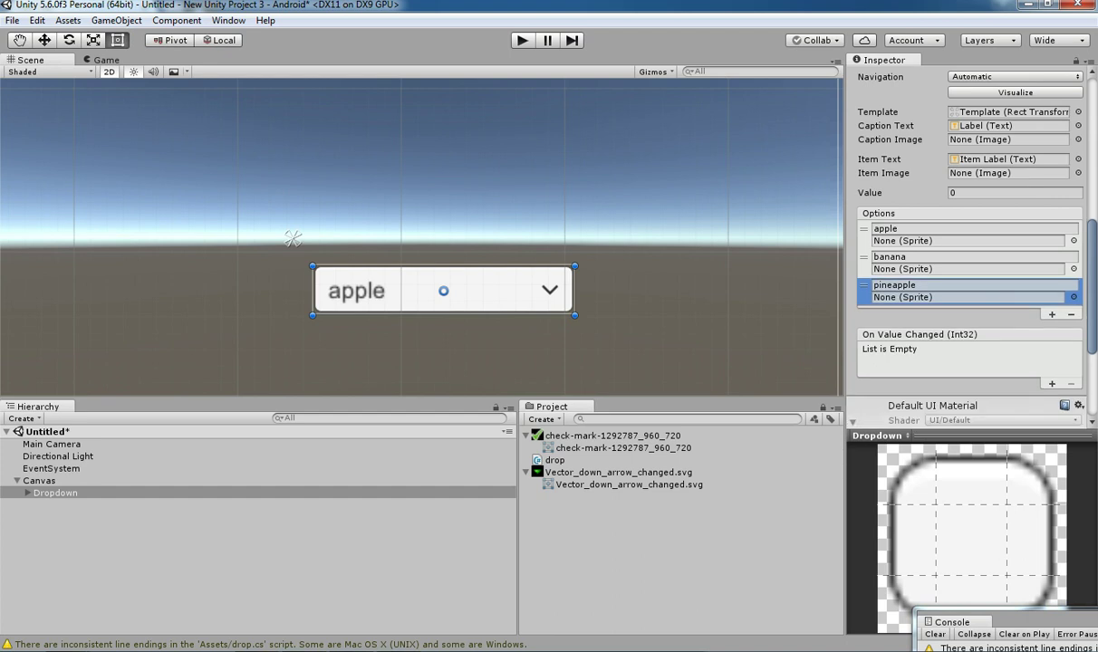
# Step: Run and stop the scene, and examine the dropdown's options and On Value Changed event list
pyautogui.scroll(5, 969, 245)
pyautogui.scroll(-5, 969, 245)
pyautogui.hotkey('ctrl', 'p')
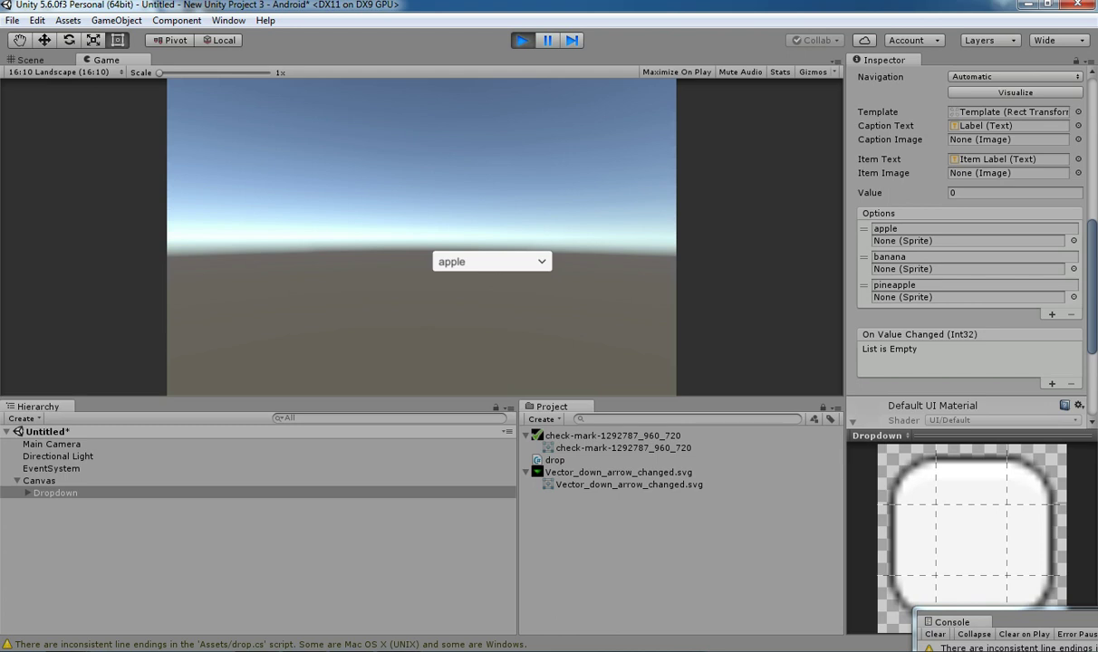
pyautogui.click(522, 40)
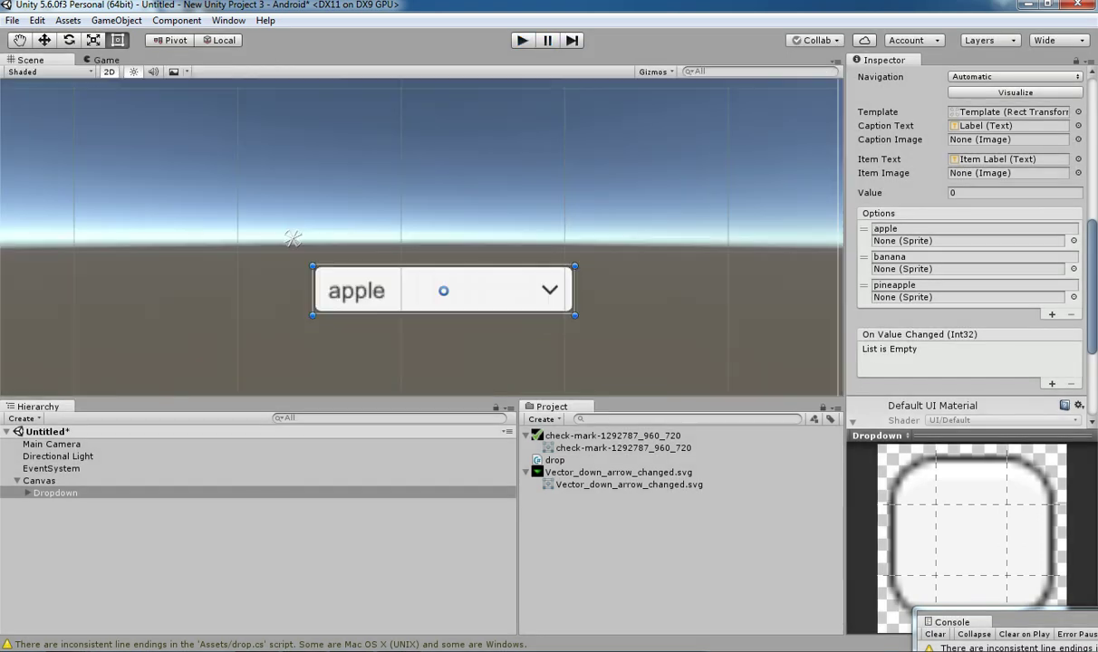
pyautogui.scroll(-2, 969, 263)
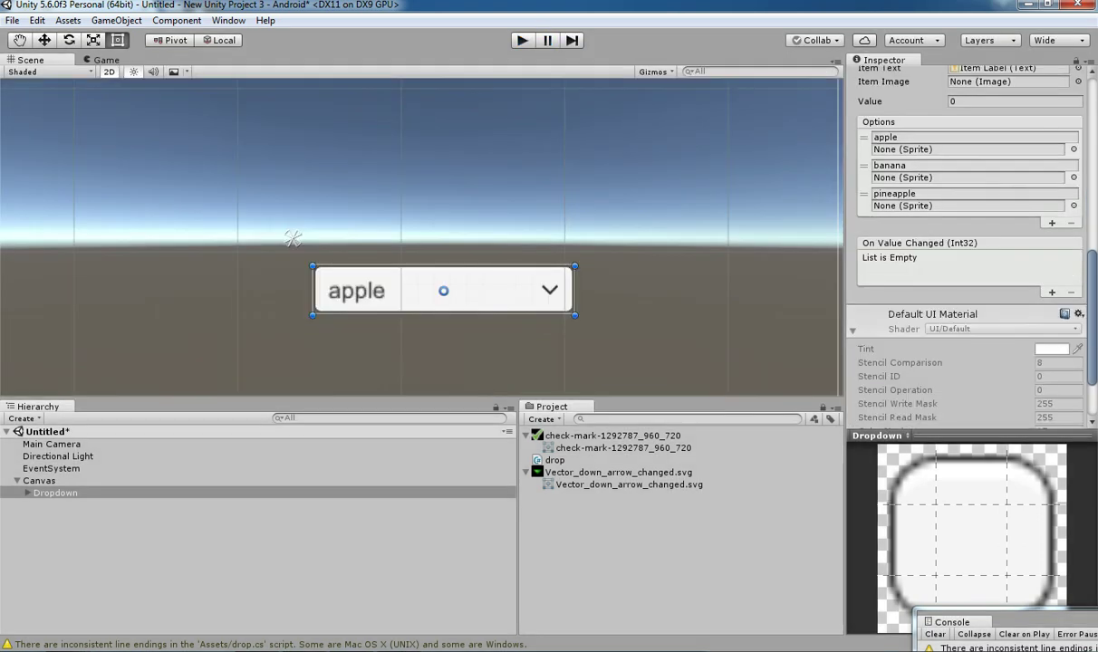
# Step: Switch to Visual Studio and examine the using UnityEngine.UI directive in drop.cs against Unity's list of UI objects
pyautogui.hotkey('alt', 'Tab')
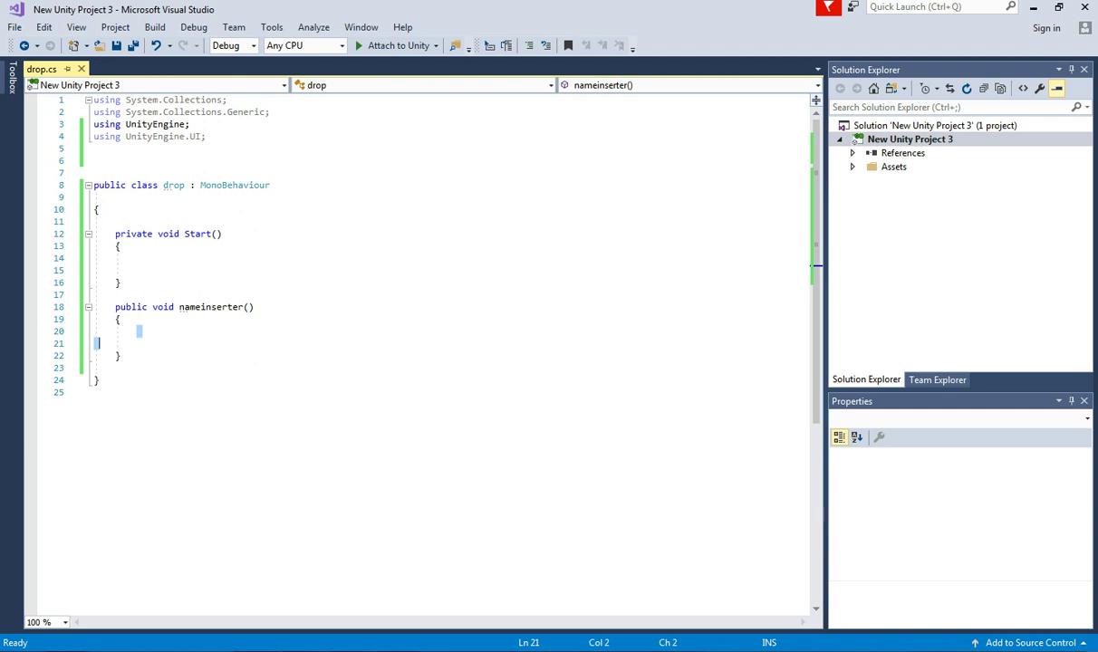
pyautogui.moveTo(207, 136); pyautogui.dragTo(94, 137)
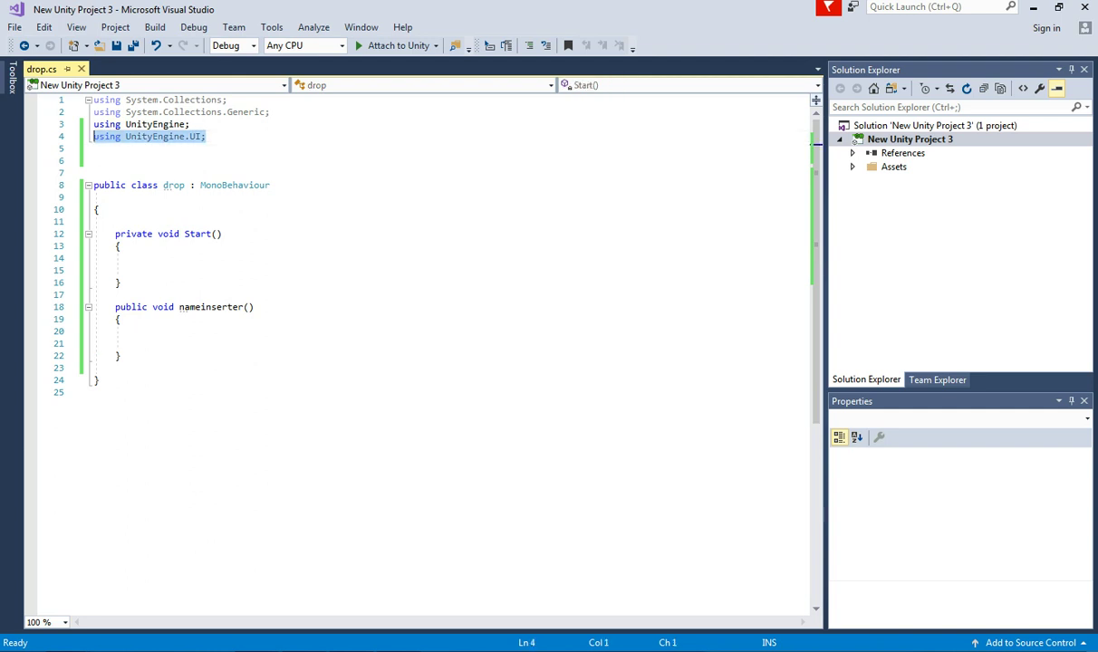
pyautogui.hotkey('alt', 'Tab')
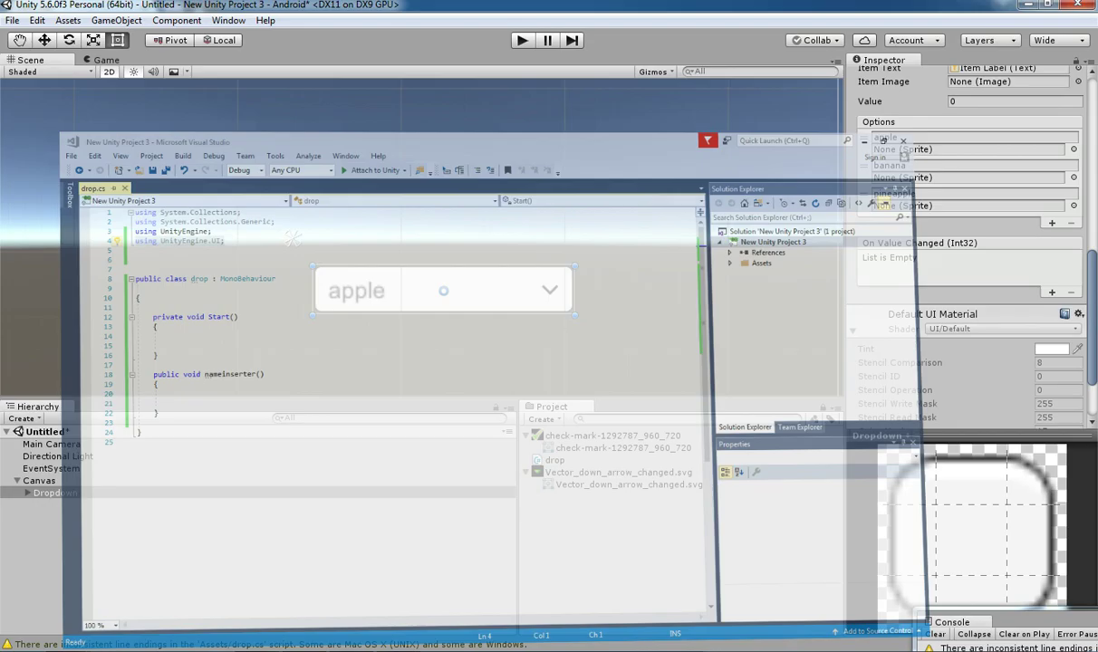
pyautogui.click(116, 20)
pyautogui.moveTo(118, 155)
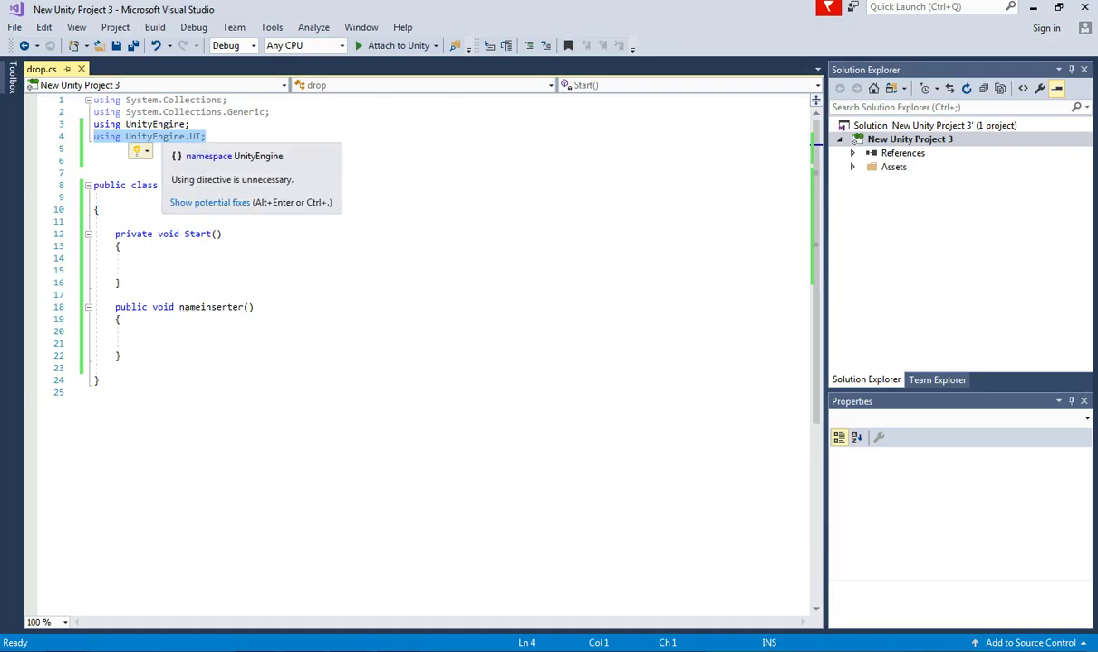
# Step: Begin a statement in the Start() method of drop.cs with this.GetComponent<Dropdown>
pyautogui.click(137, 271)
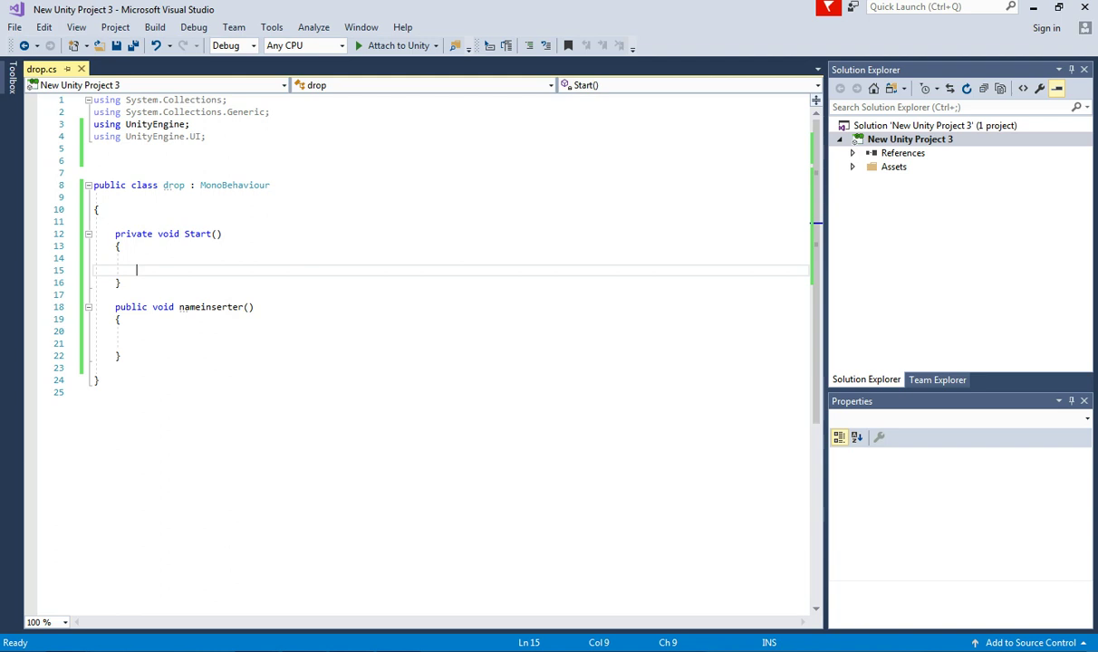
pyautogui.write('thi')
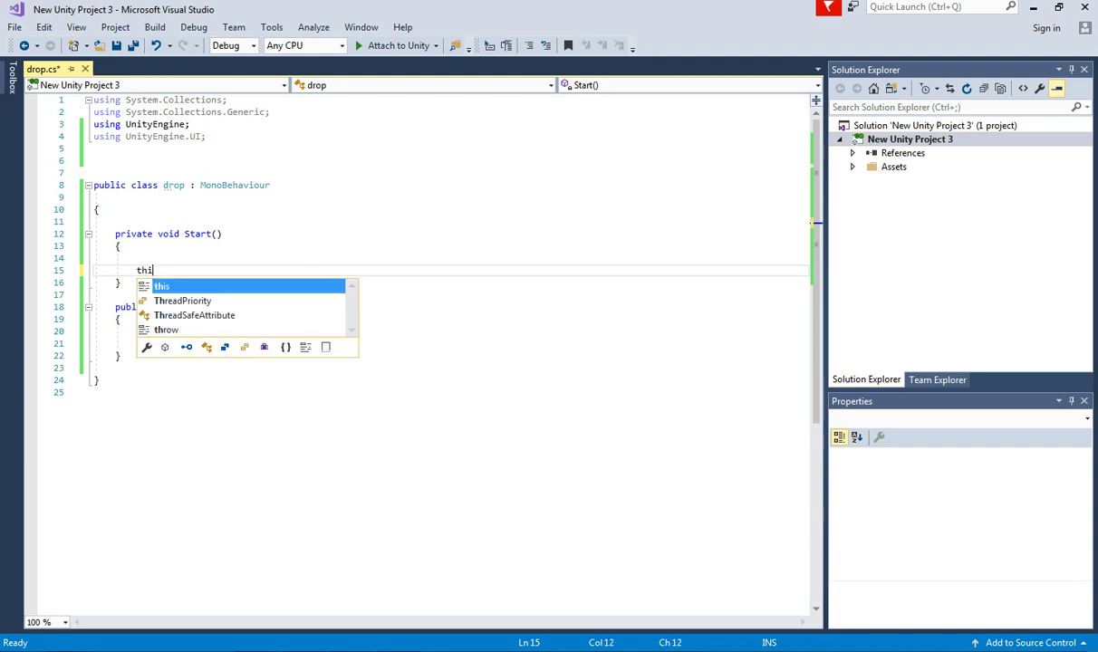
pyautogui.write('s.getc')
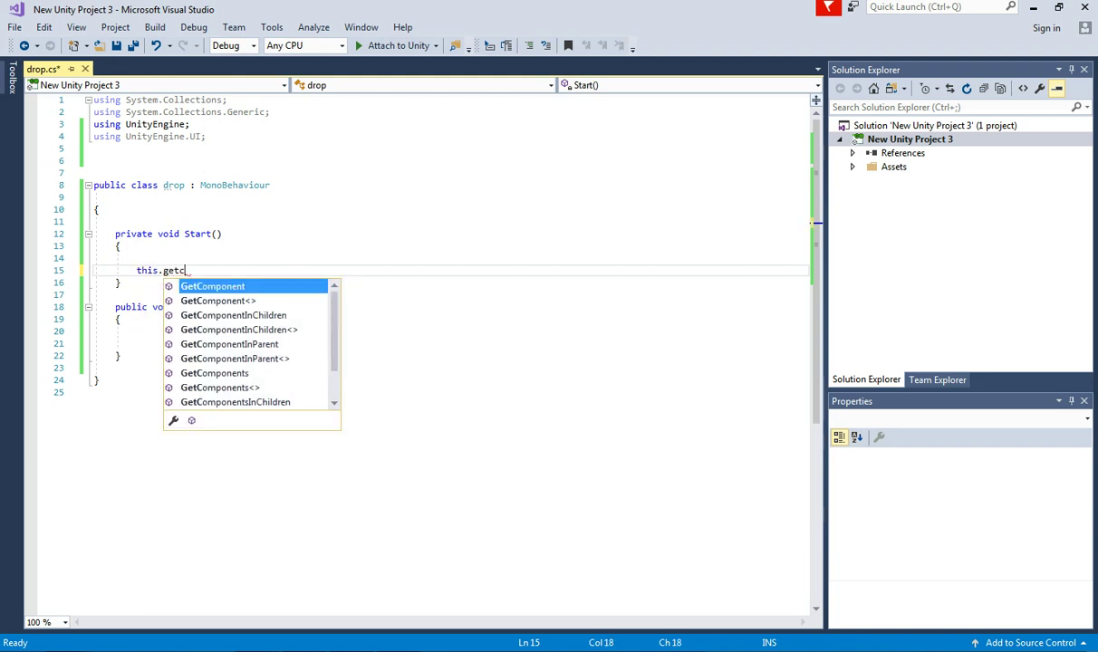
pyautogui.press('Down')
pyautogui.press('Tab')
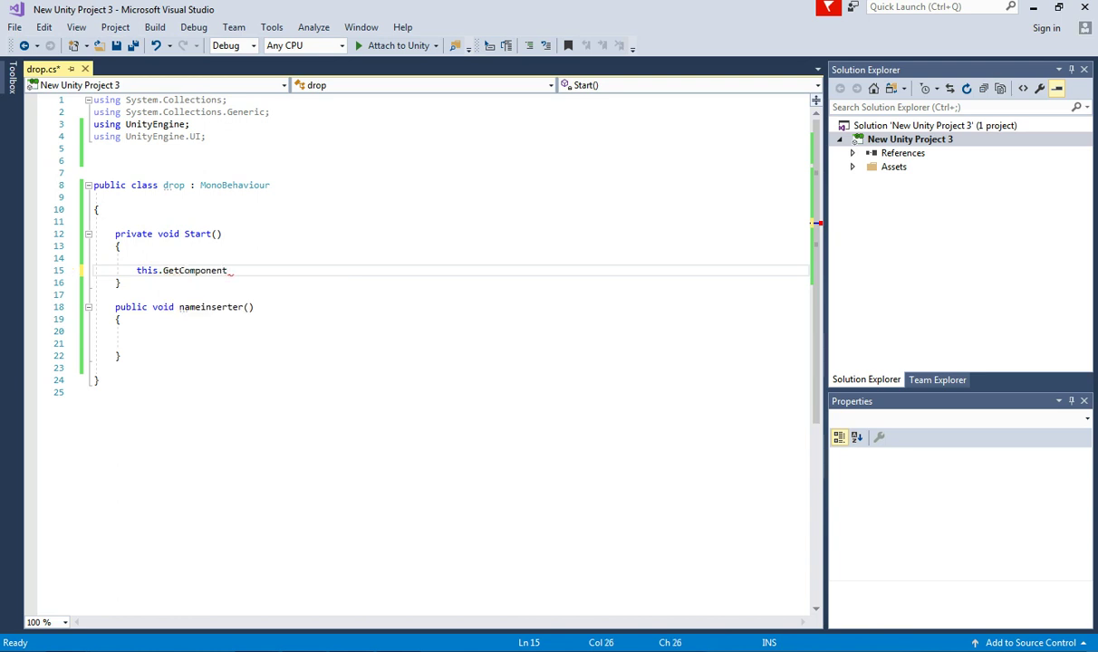
pyautogui.write('<>')
pyautogui.press('Left')
pyautogui.write('drop')
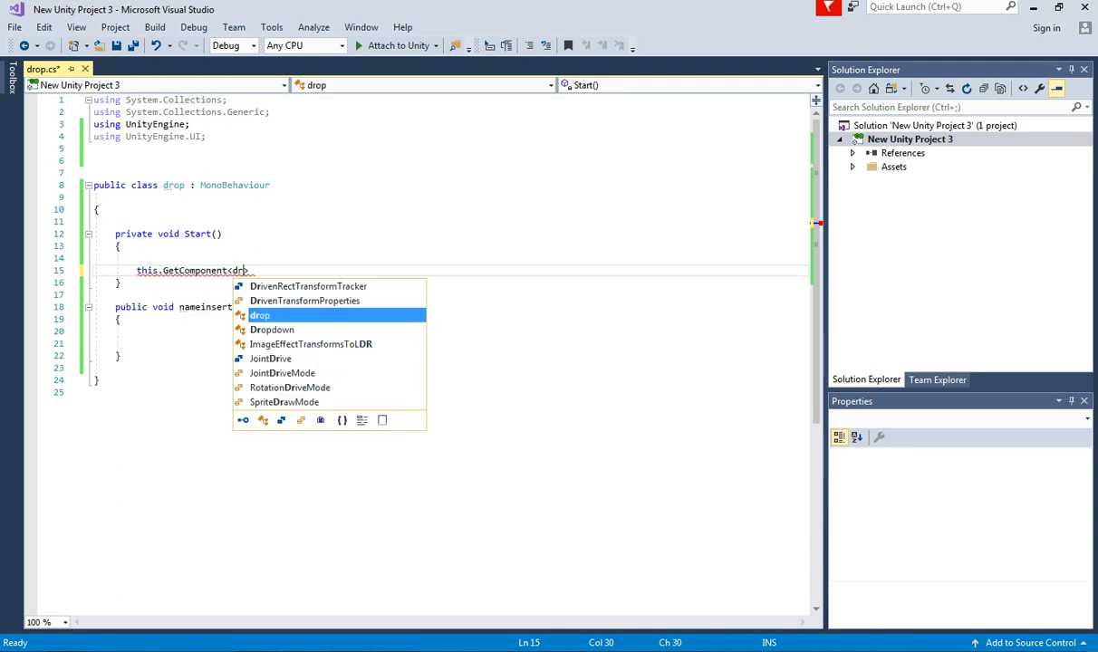
pyautogui.press('Down')
pyautogui.press('Tab')
pyautogui.press('Right')
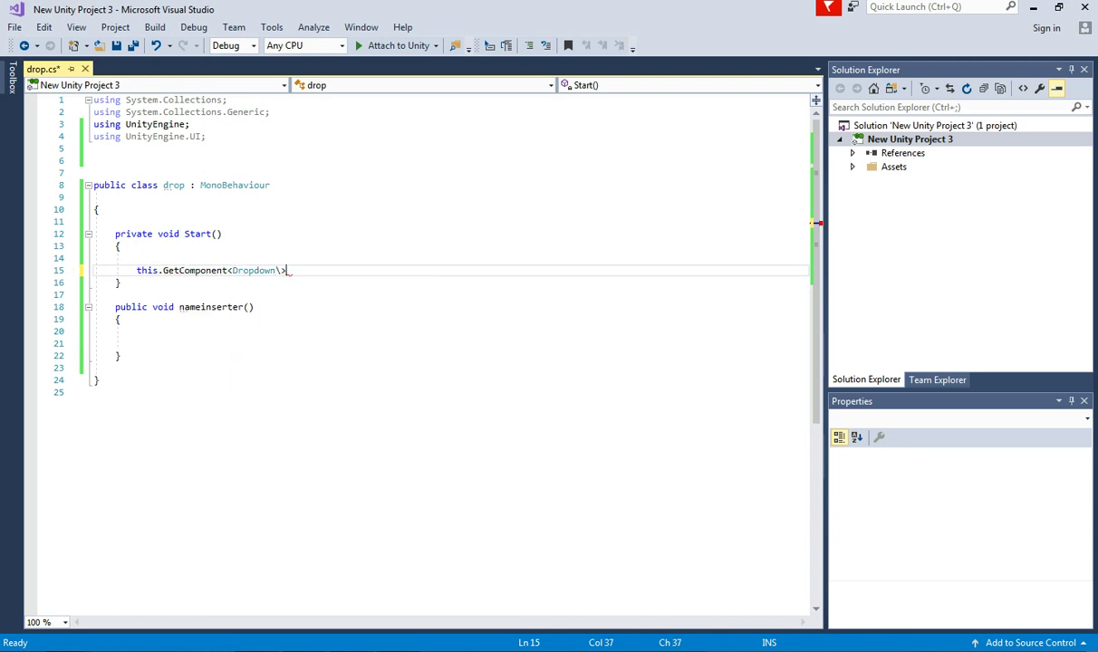
pyautogui.press('BackSpace')
pyautogui.write('>')
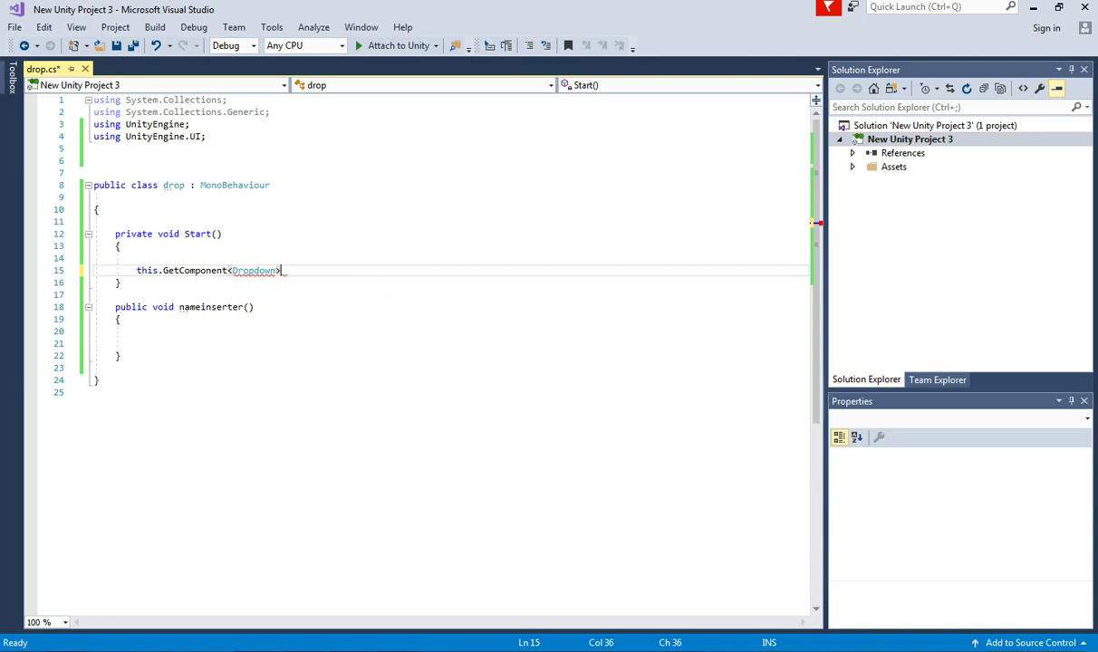
# Step: Complete the statement as this.GetComponent<Dropdown>().captionText.text = "FRUITS"; and save drop.cs
pyautogui.write('().tex')
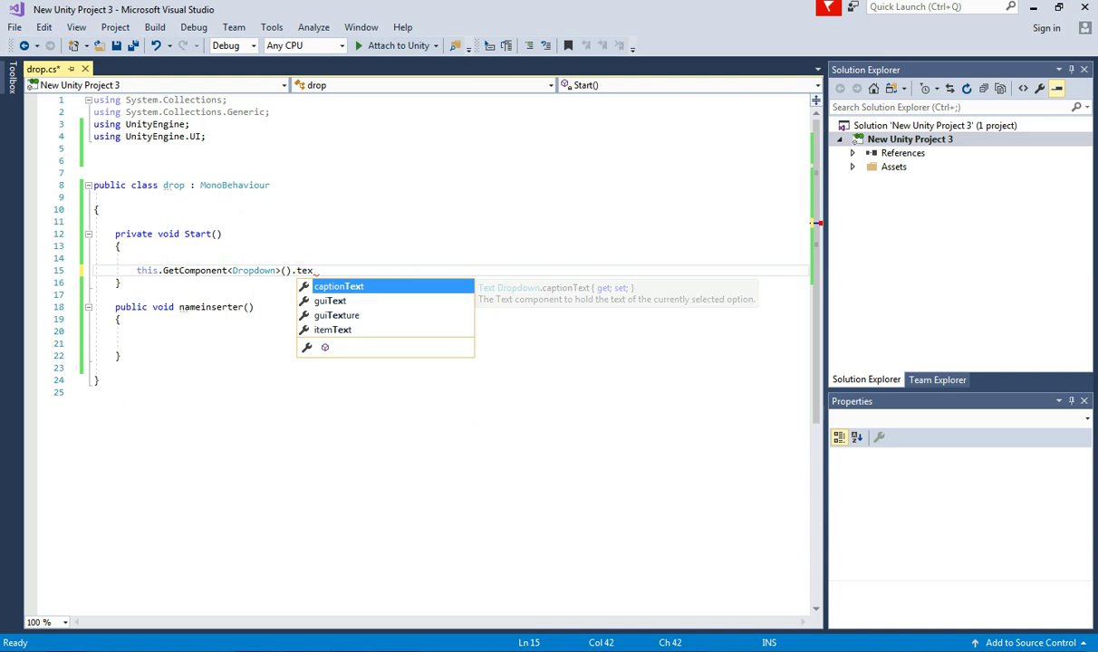
pyautogui.press('BackSpace')
pyautogui.press('BackSpace')
pyautogui.press('BackSpace')
pyautogui.write('ca')
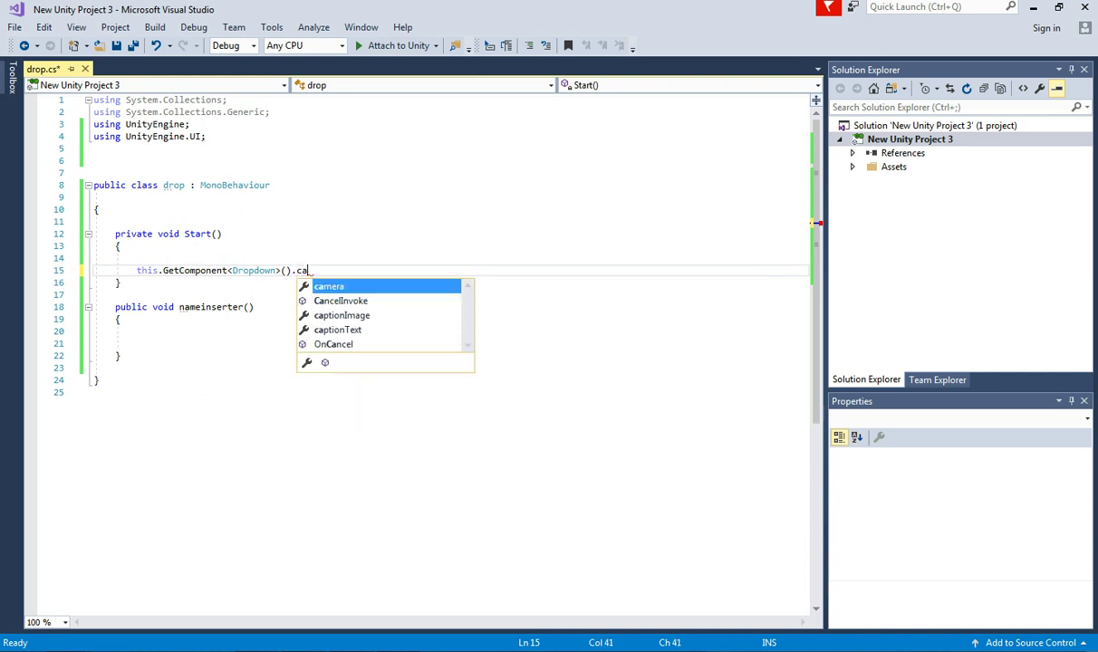
pyautogui.press('Down')
pyautogui.press('Down')
pyautogui.press('Down')
pyautogui.press('Tab')
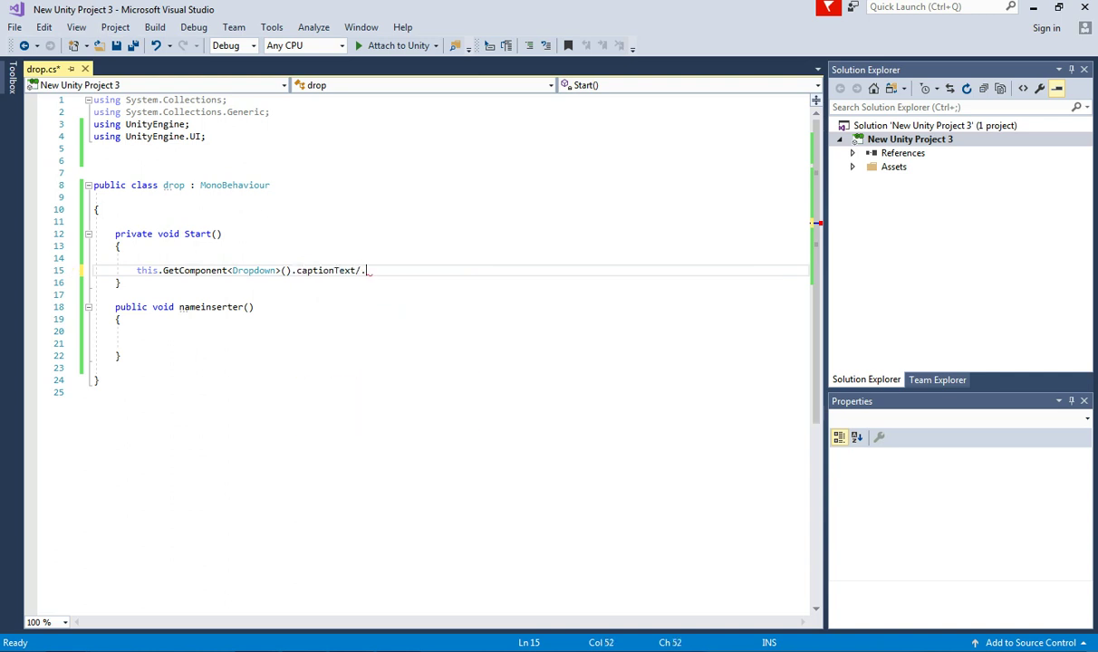
pyautogui.write('.tex')
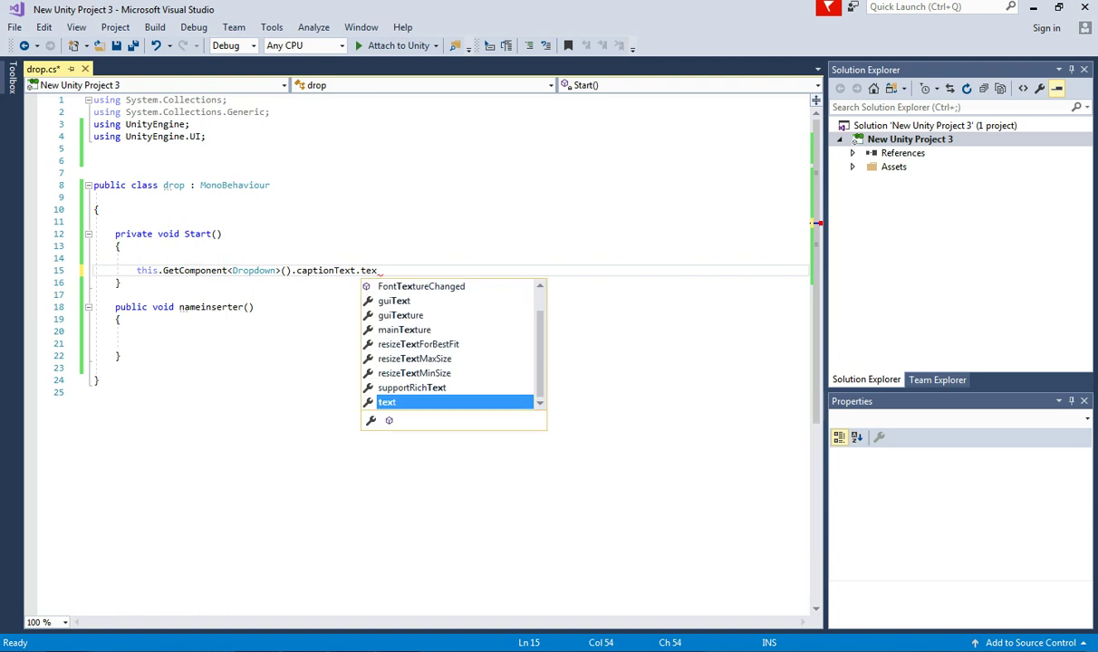
pyautogui.press('Tab')
pyautogui.write('="')
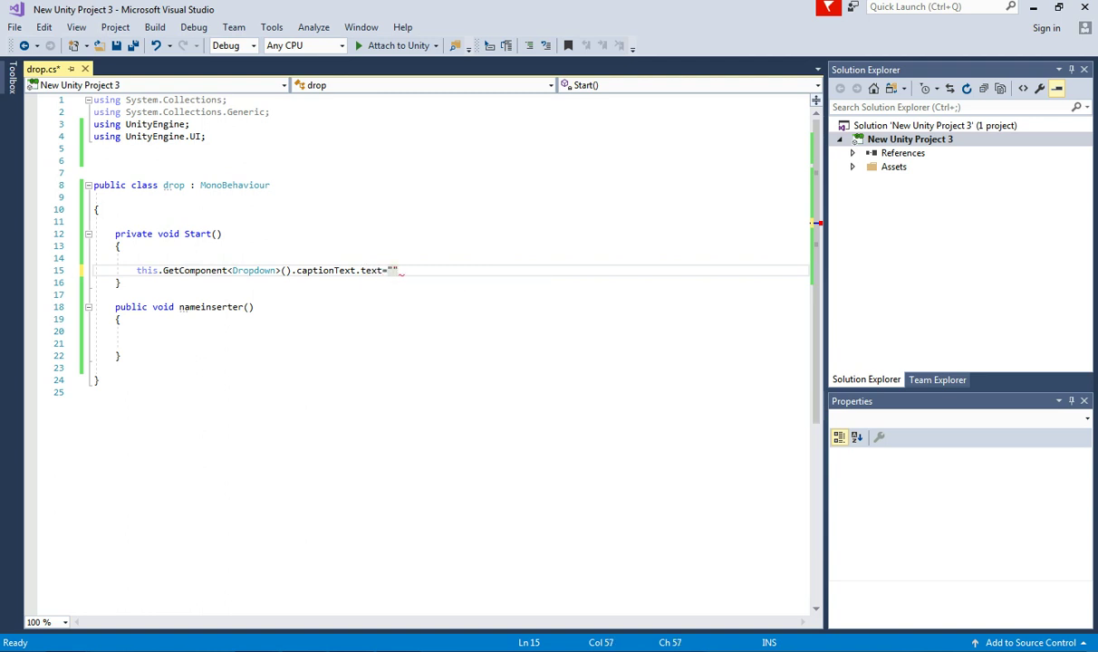
pyautogui.write('FRUITS')
pyautogui.press('Right')
pyautogui.press('Right')
pyautogui.press('Left')
pyautogui.write(';')
pyautogui.hotkey('ctrl', 's')
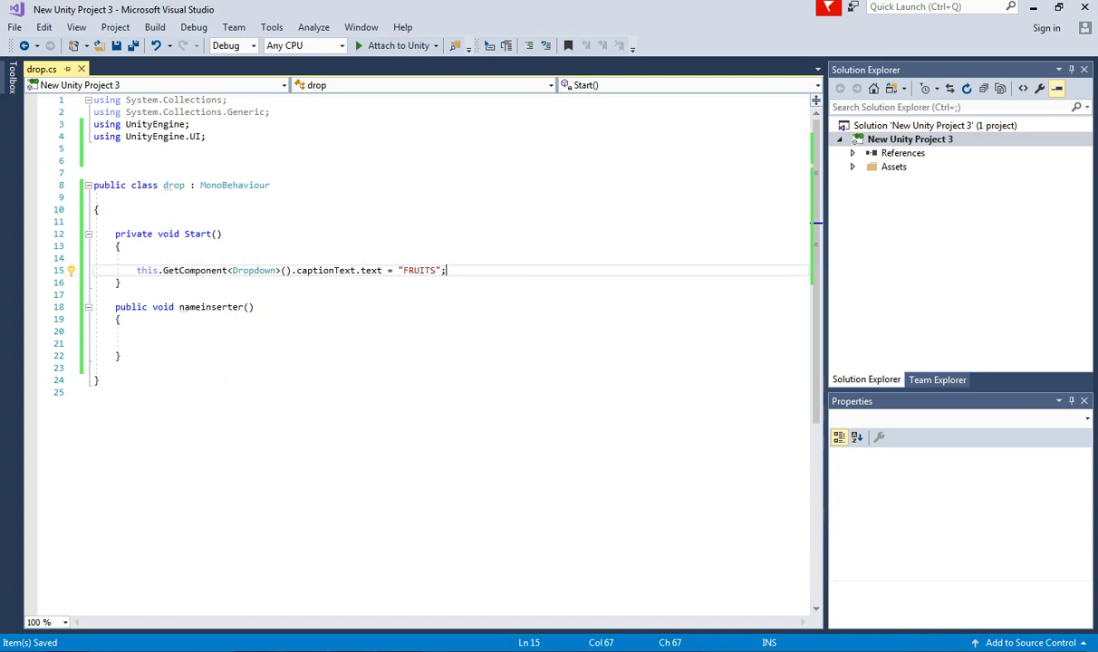
# Step: Compare the dropdown's settings in Unity with the script in Visual Studio, and highlight the "FRUITS" value in the caption text line
pyautogui.hotkey('alt', 'Tab')
pyautogui.scroll(2, 970, 246)
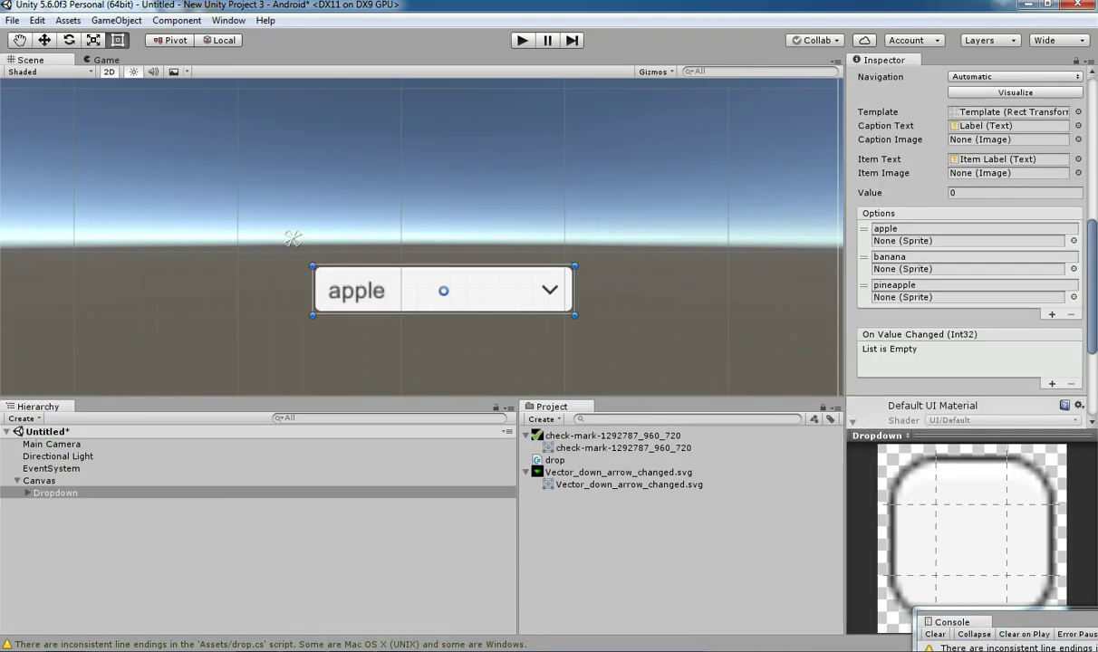
pyautogui.hotkey('alt', 'Tab')
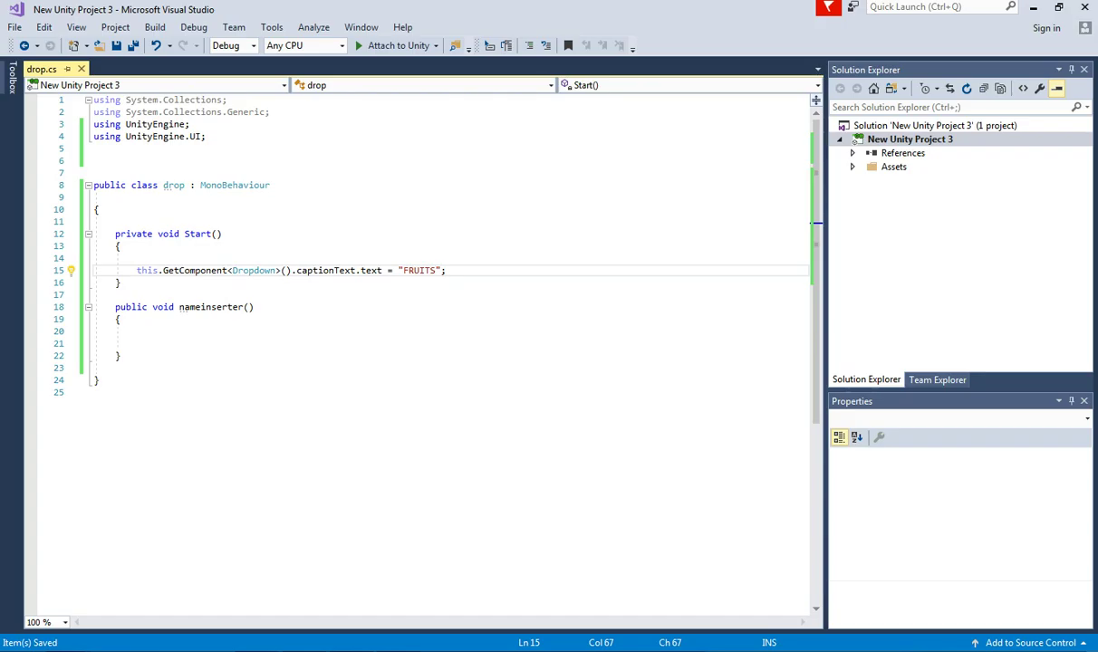
pyautogui.hotkey('shift', 'Left')
pyautogui.hotkey('shift', 'Left')
pyautogui.hotkey('shift', 'Left')
pyautogui.hotkey('shift', 'Left')
pyautogui.hotkey('shift', 'Left')
pyautogui.hotkey('shift', 'Left')
pyautogui.hotkey('shift', 'Left')
pyautogui.hotkey('shift', 'Left')
pyautogui.hotkey('shift', 'Left')
pyautogui.hotkey('shift', 'Left')
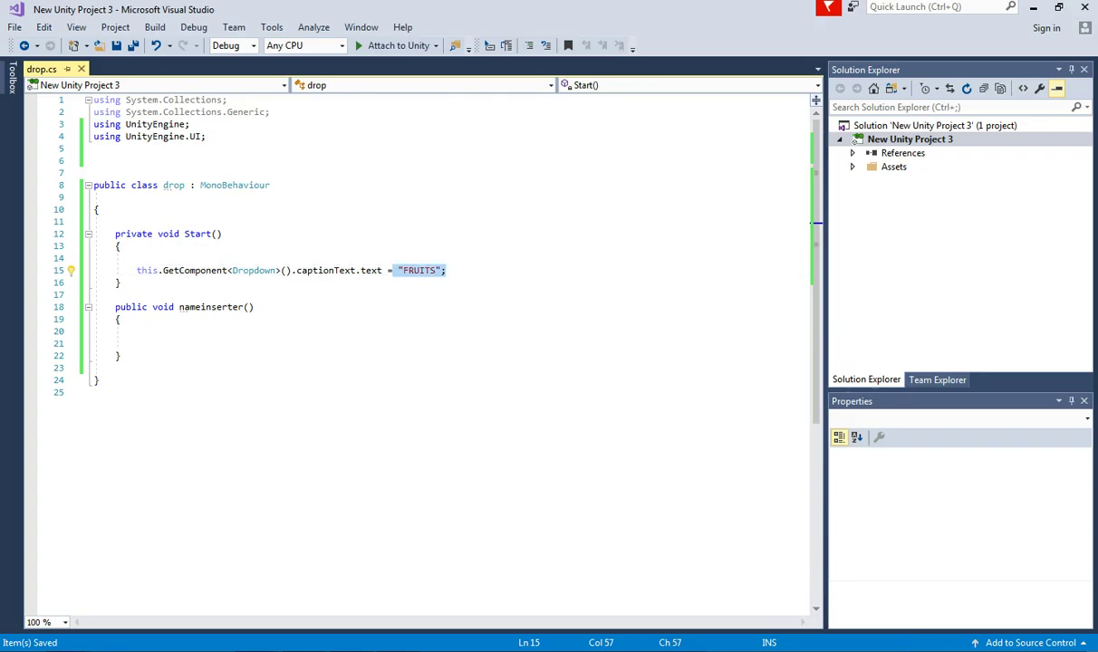
# Step: Switch to Unity, run the scene, examine the dropdown's components and options, and stop the scene
pyautogui.hotkey('alt', 'Tab')
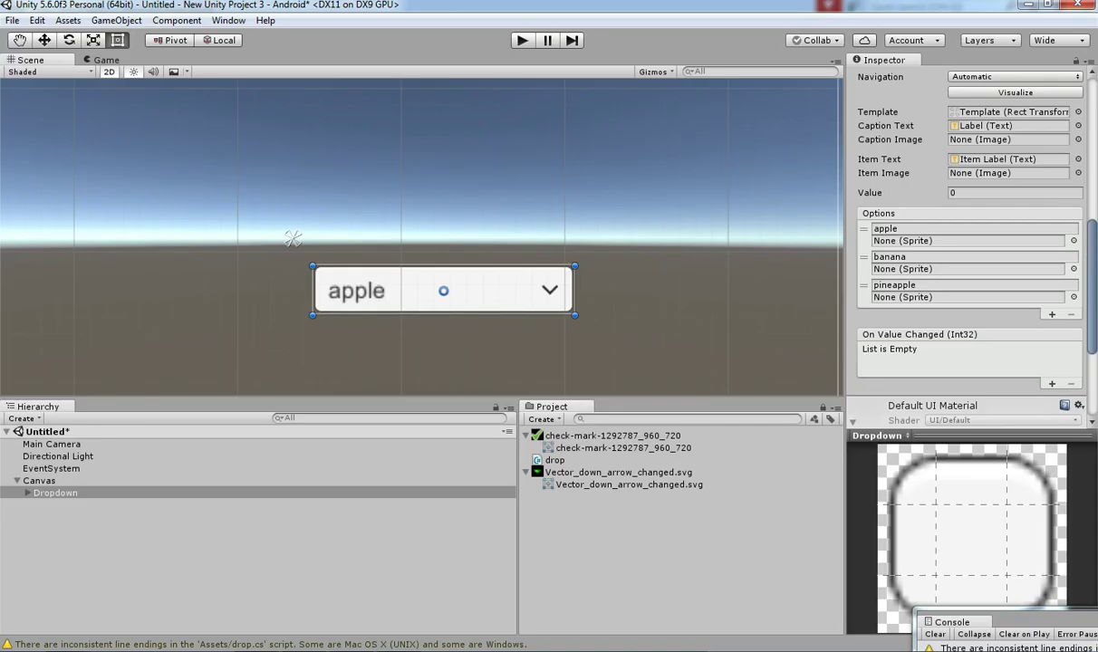
pyautogui.hotkey('ctrl', 'p')
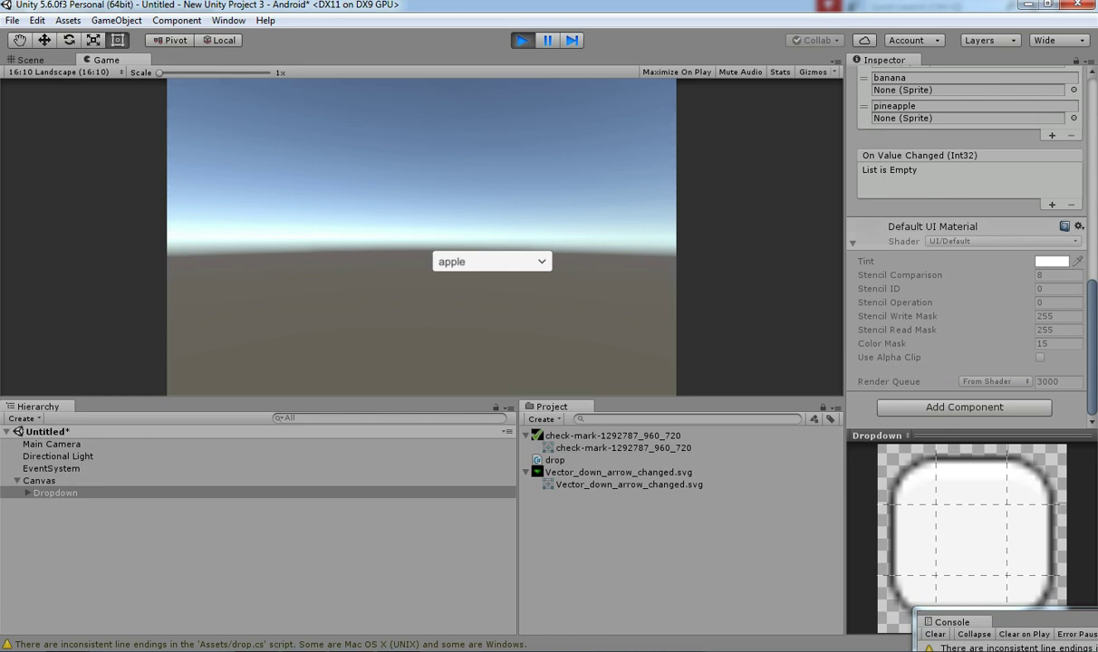
pyautogui.scroll(6, 968, 249)
pyautogui.scroll(-6, 967, 249)
pyautogui.scroll(5, 967, 249)
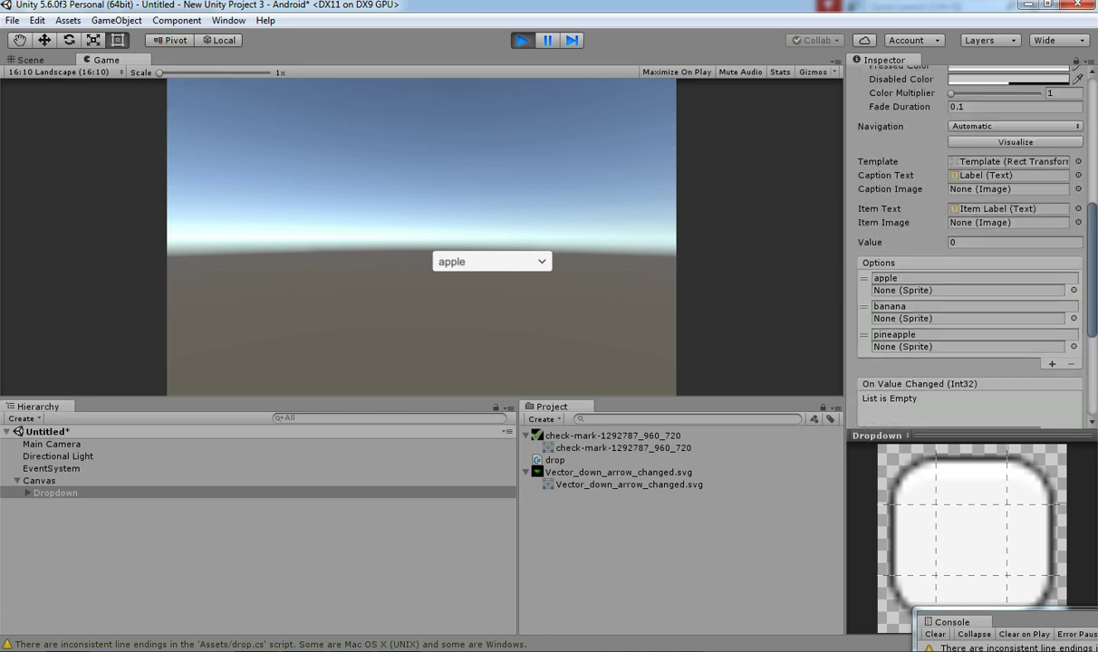
pyautogui.hotkey('ctrl', 'p')
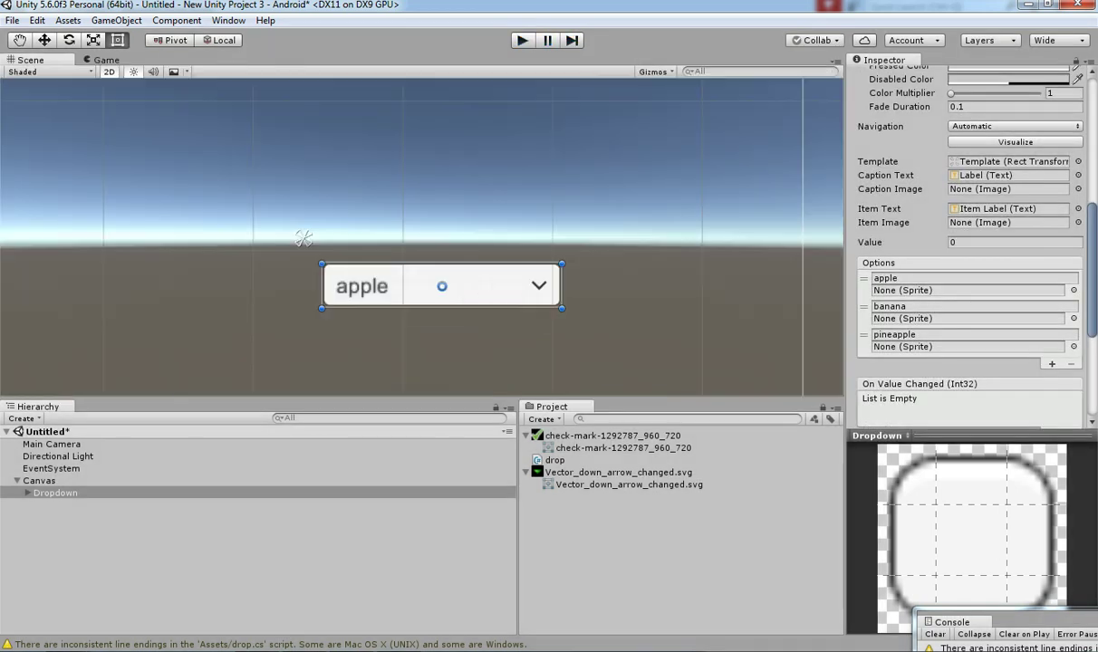
# Step: Attach the drop script from the project assets to the Dropdown object
pyautogui.click(56, 492)
pyautogui.press('Return')
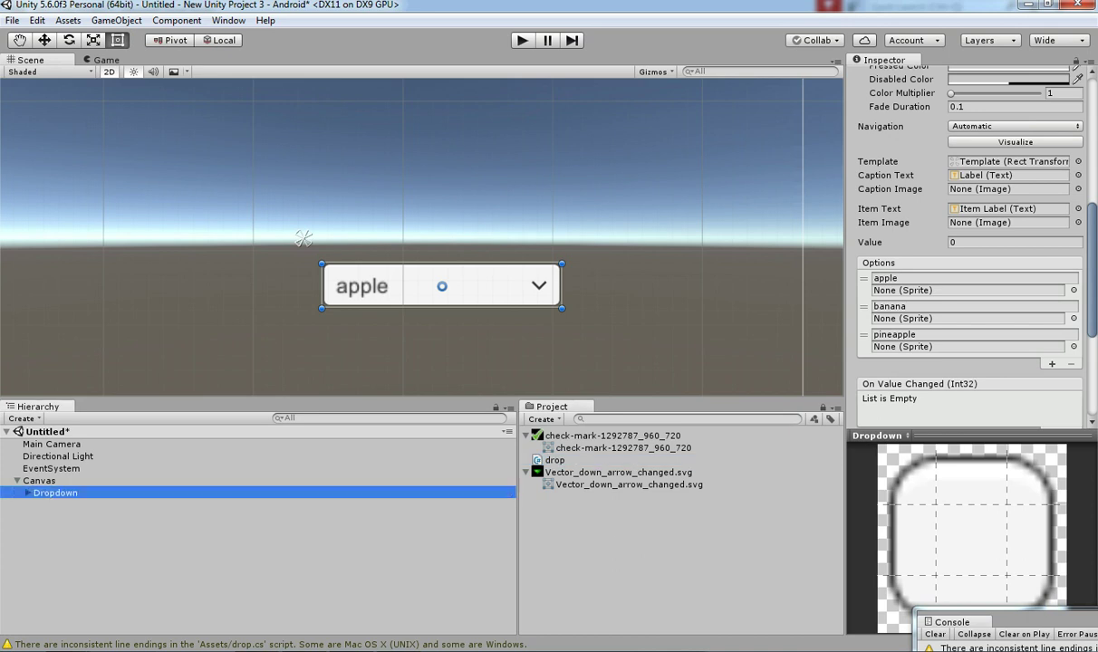
pyautogui.scroll(-5, 967, 249)
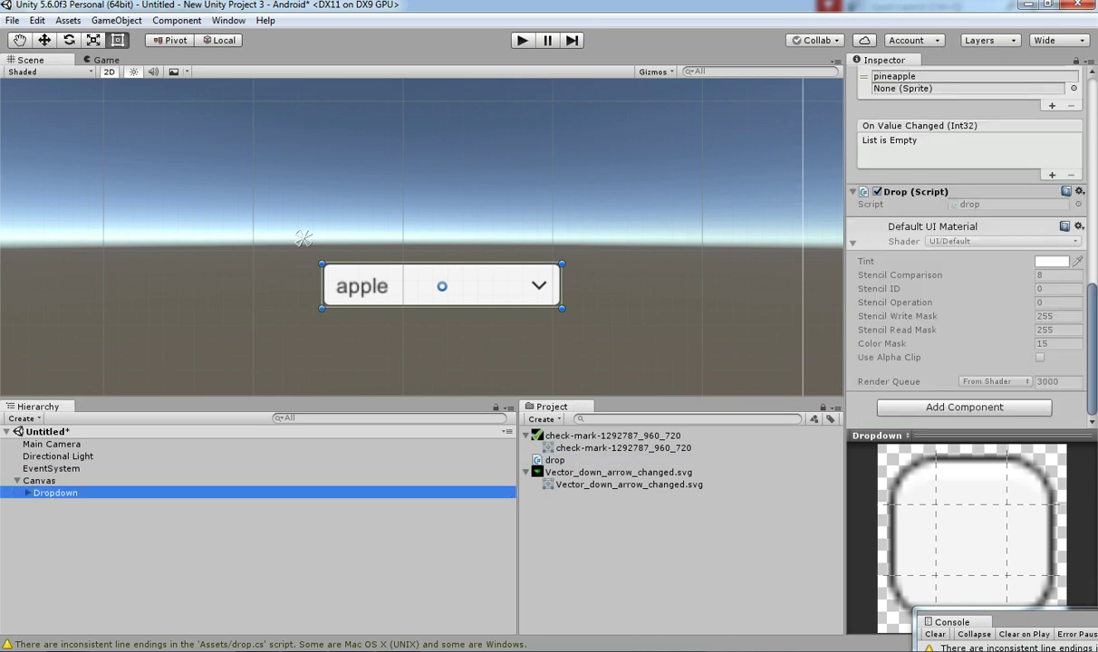
# Step: Run the scene and test the dropdown by choosing banana, pineapple and apple repeatedly
pyautogui.hotkey('ctrl', 'p')
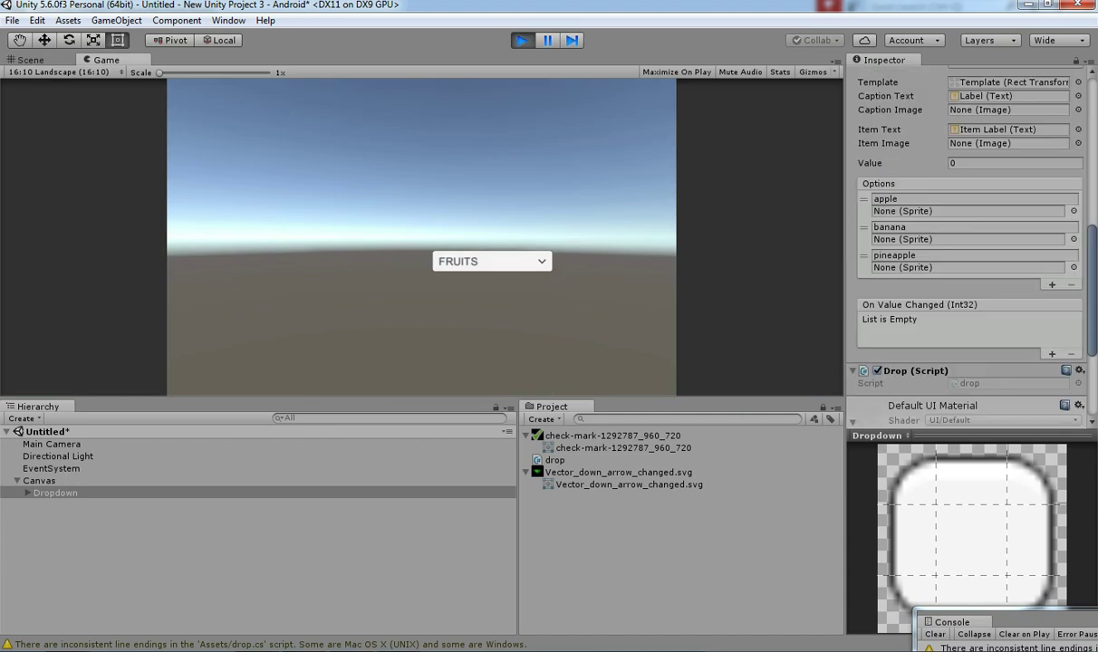
pyautogui.scroll(-3, 969, 254)
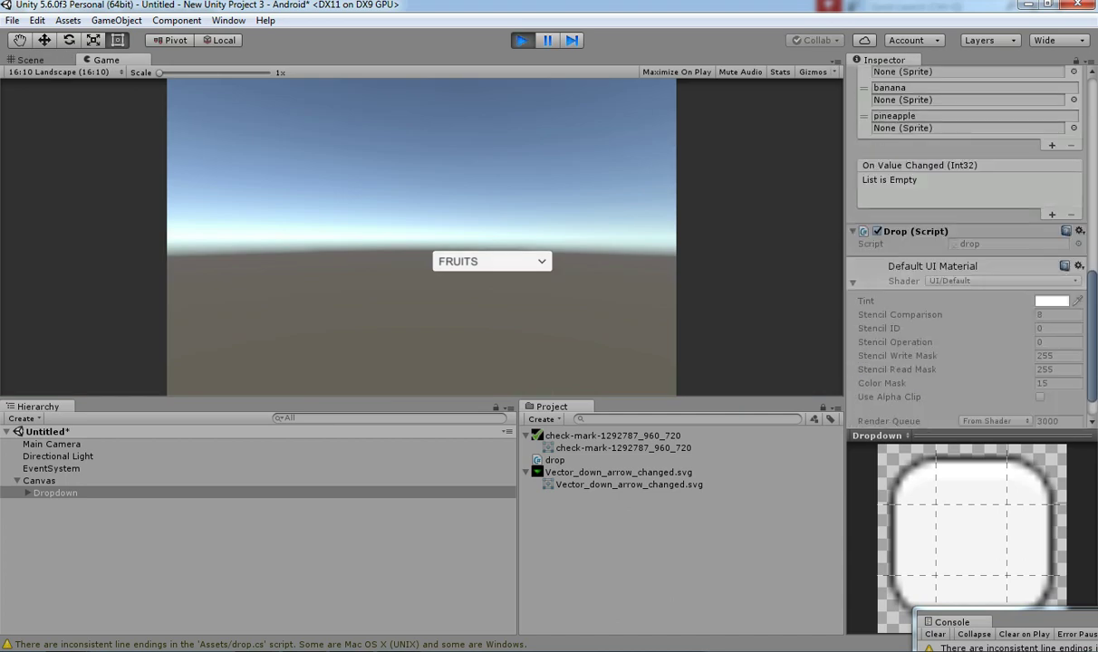
pyautogui.click(492, 262)
pyautogui.click(492, 298)
pyautogui.click(492, 262)
pyautogui.click(492, 313)
pyautogui.click(492, 262)
pyautogui.click(460, 282)
pyautogui.scroll(3, 969, 249)
pyautogui.click(491, 261)
pyautogui.click(492, 313)
pyautogui.click(492, 261)
pyautogui.click(460, 282)
pyautogui.click(492, 261)
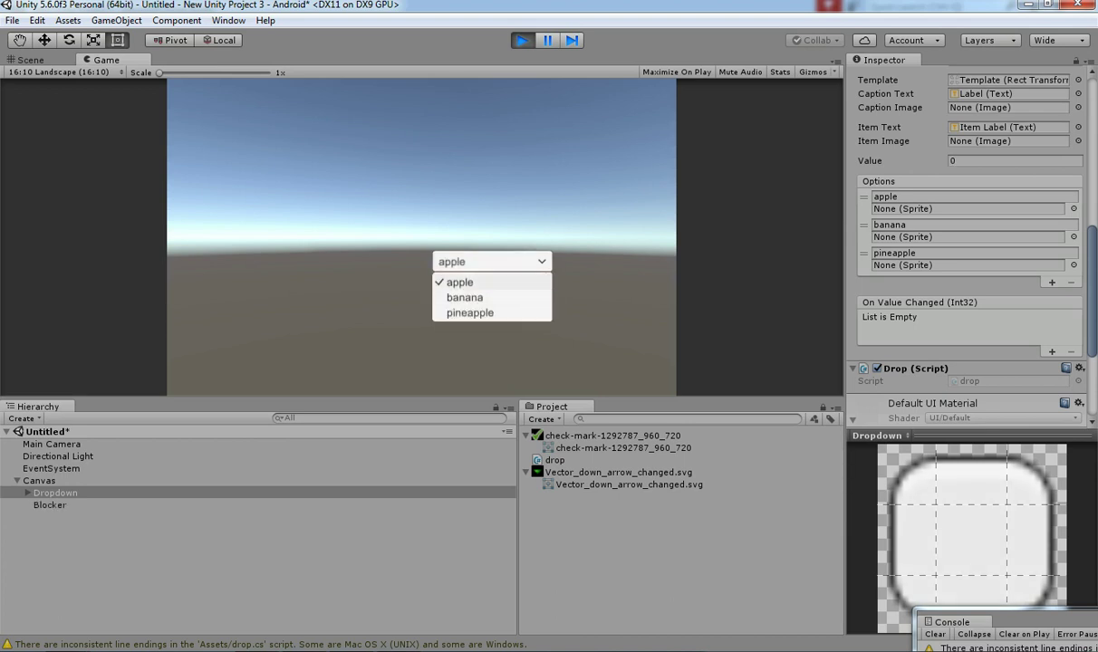
# Step: Review the caption text line in Visual Studio, return to Unity and stop the scene
pyautogui.hotkey('alt', 'Tab')
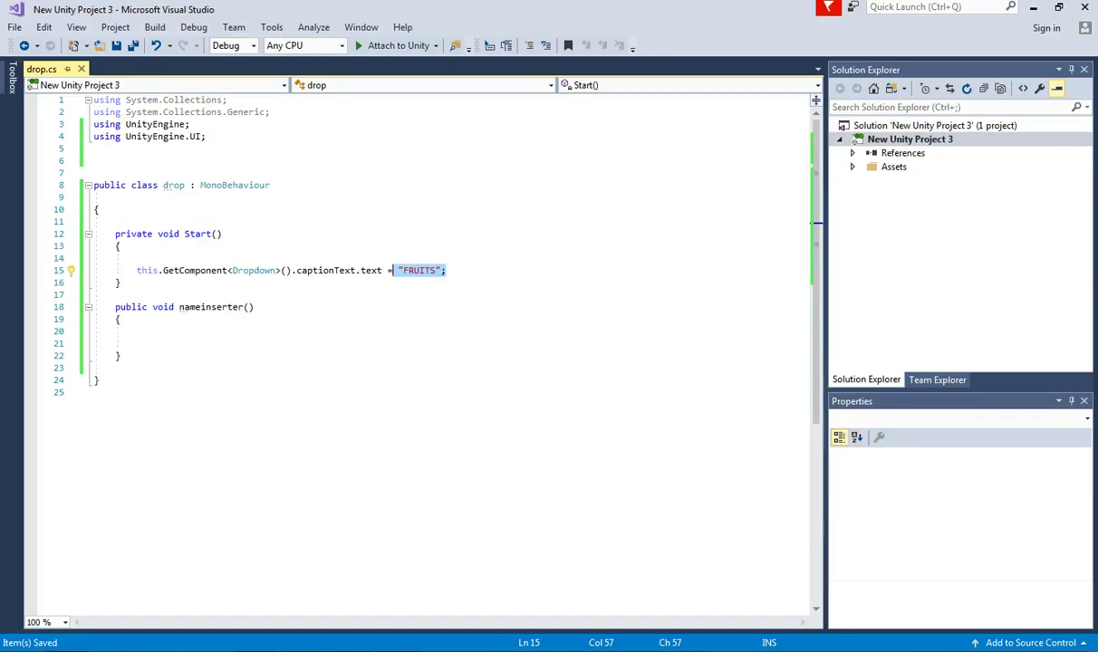
pyautogui.hotkey('alt', 'Tab')
pyautogui.hotkey('ctrl', 'p')
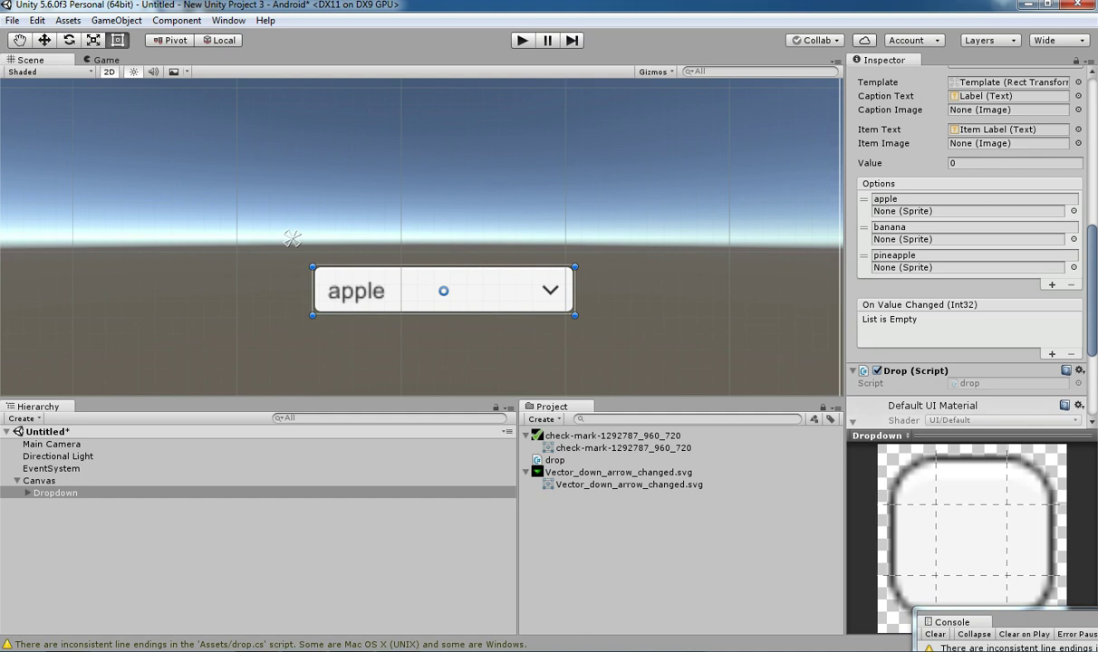
# Step: Set the source image of the dropdown's Arrow object to the Vector_down_arrow_changed.svg sprite
pyautogui.click(28, 493)
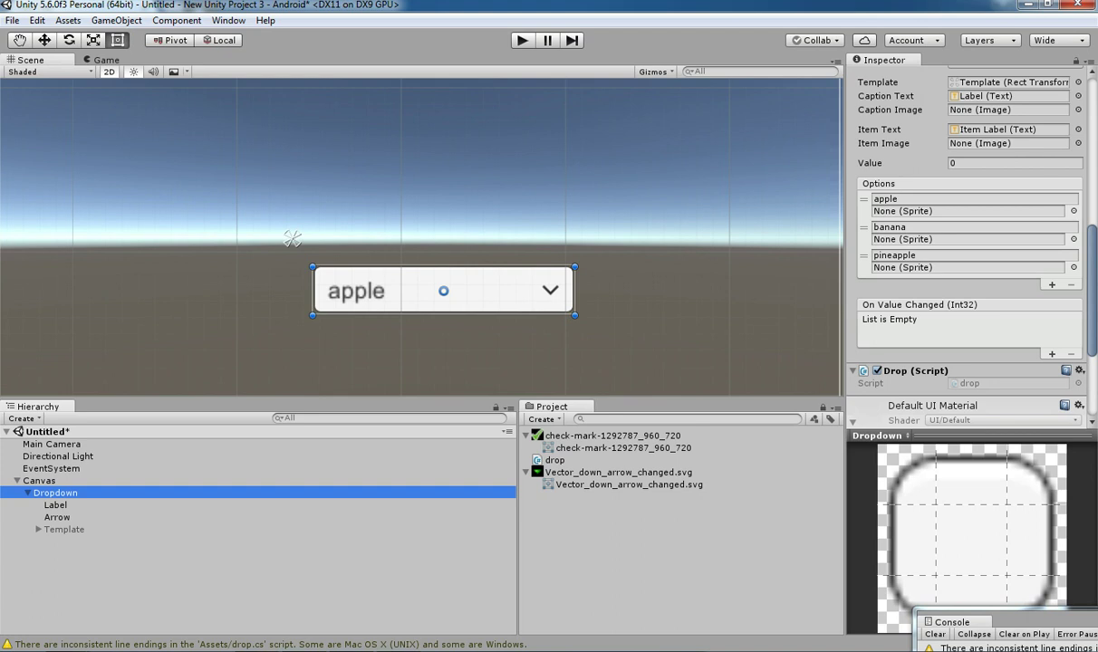
pyautogui.click(553, 289)
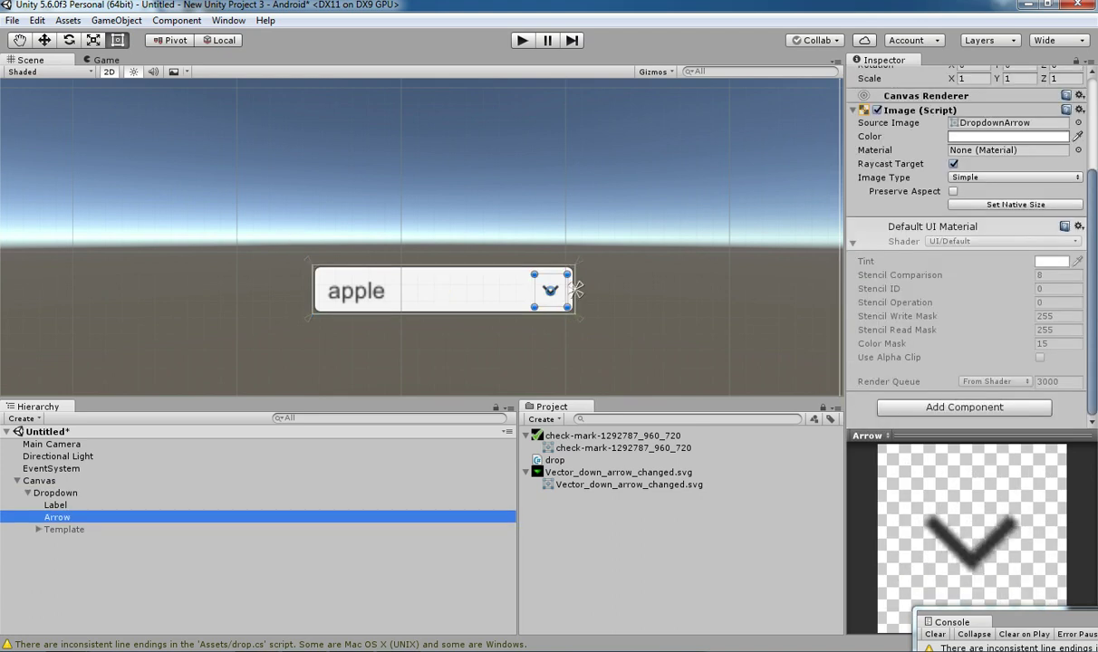
pyautogui.scroll(3, 965, 245)
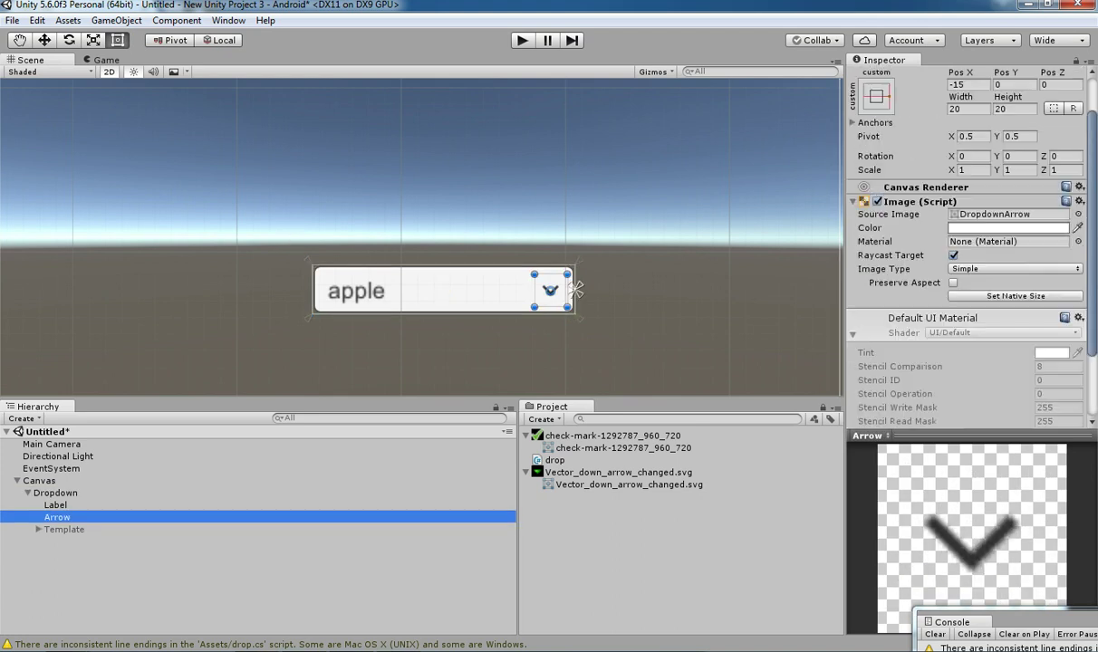
pyautogui.moveTo(628, 485); pyautogui.dragTo(1005, 249)
pyautogui.moveTo(435, 517); pyautogui.dragTo(1005, 248)
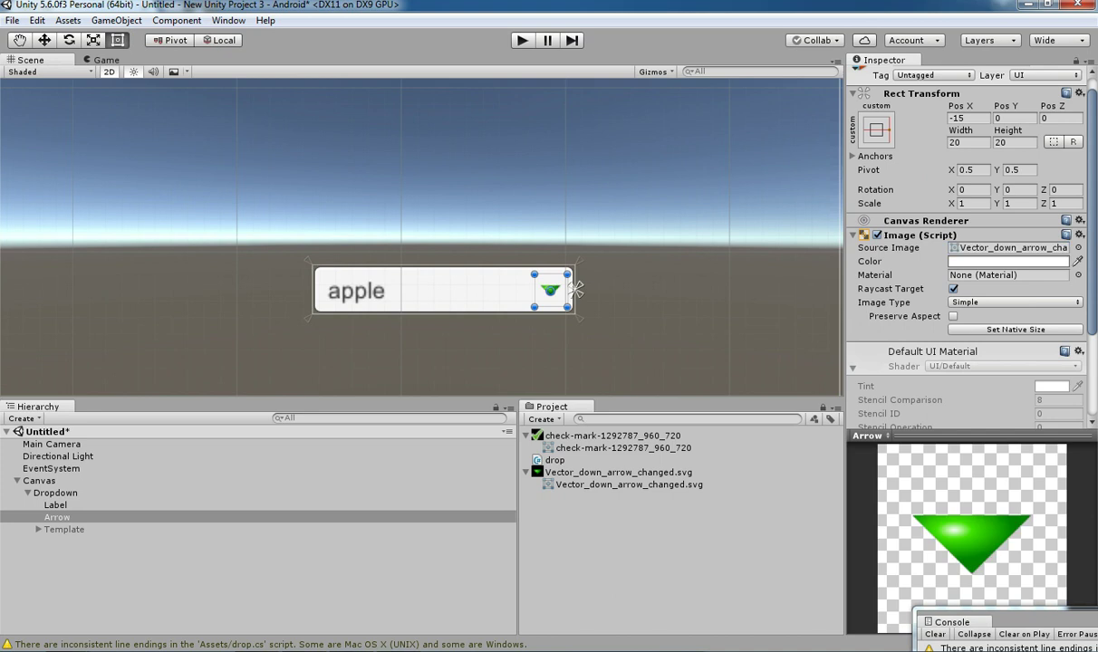
# Step: Run the scene, open the dropdown's list to check its arrow image, stop the scene and run it again
pyautogui.hotkey('ctrl', 'p')
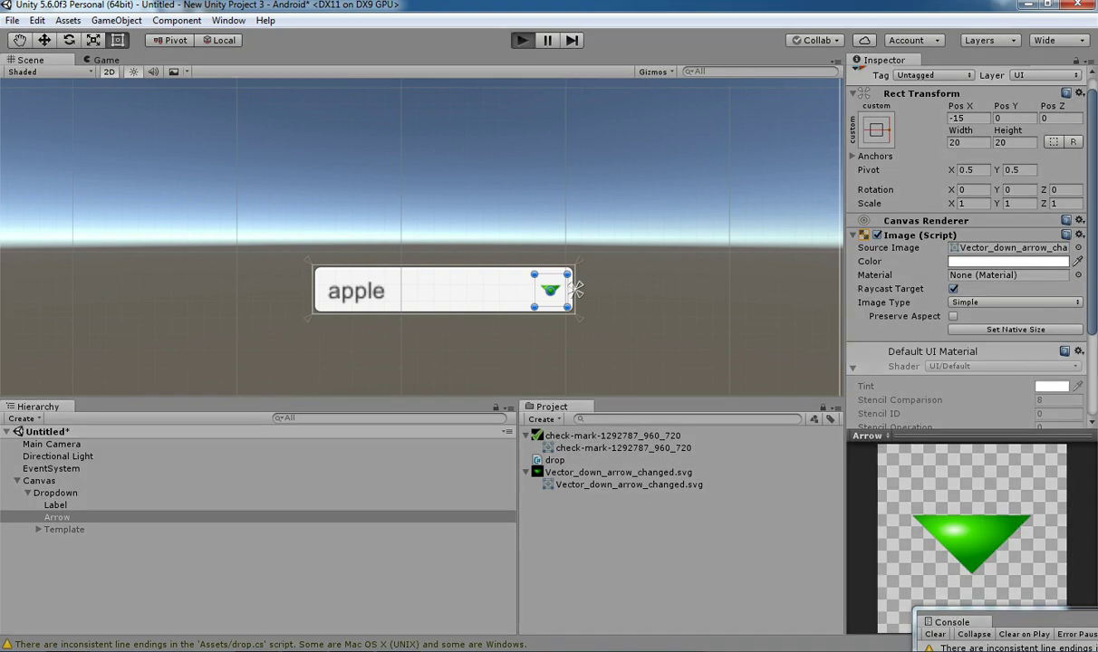
pyautogui.click(512, 261)
pyautogui.click(513, 261)
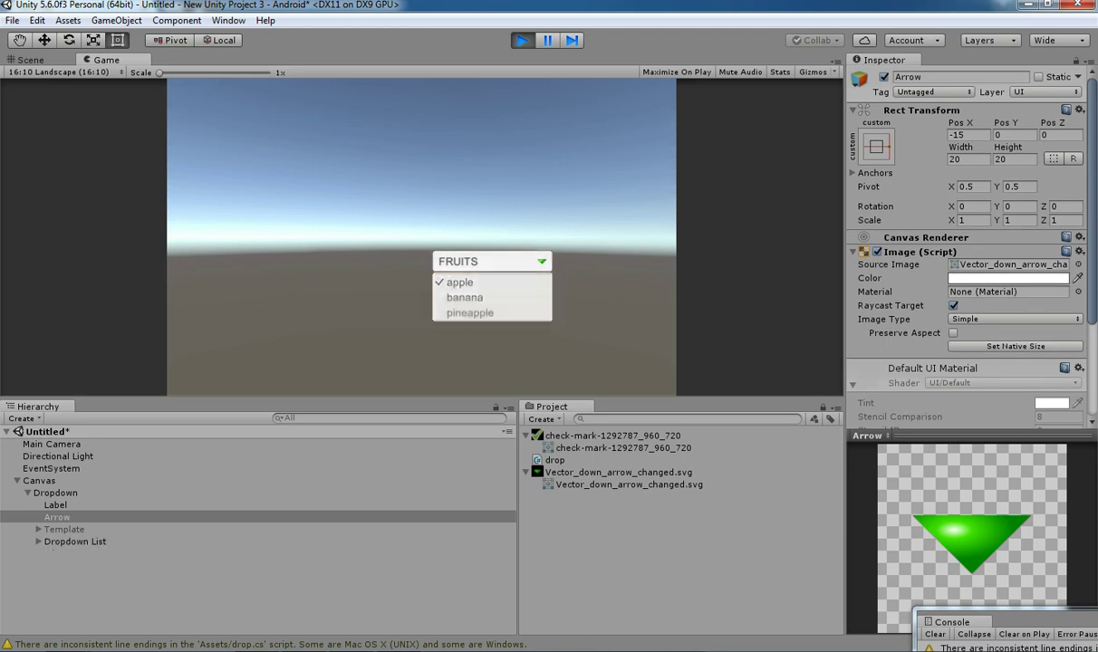
pyautogui.click(522, 40)
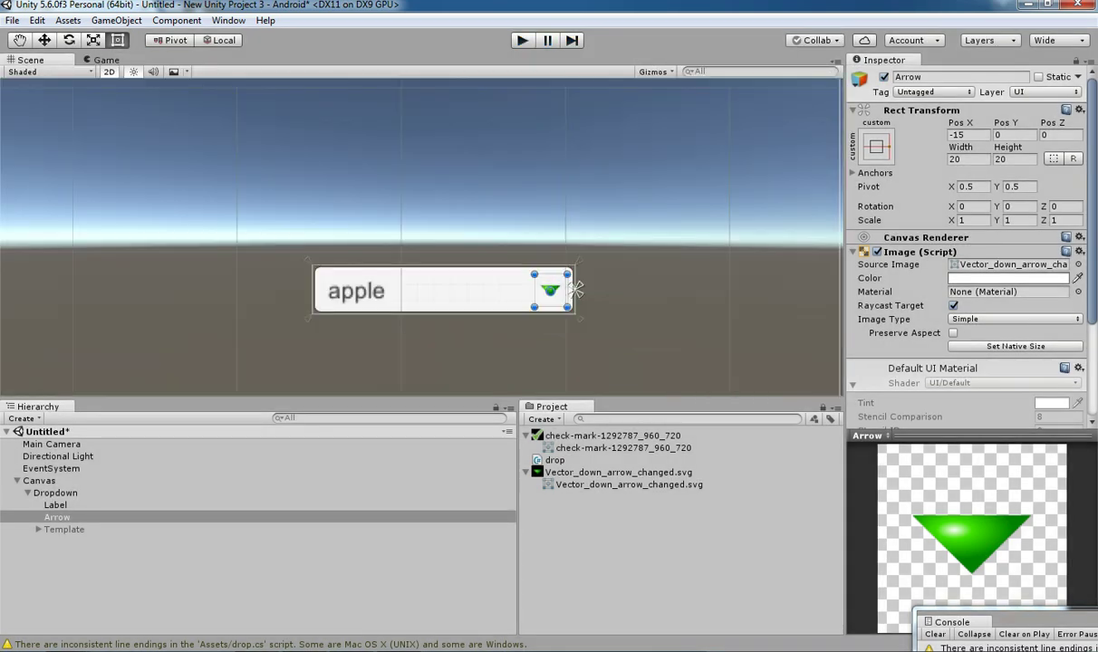
pyautogui.hotkey('ctrl', 'p')
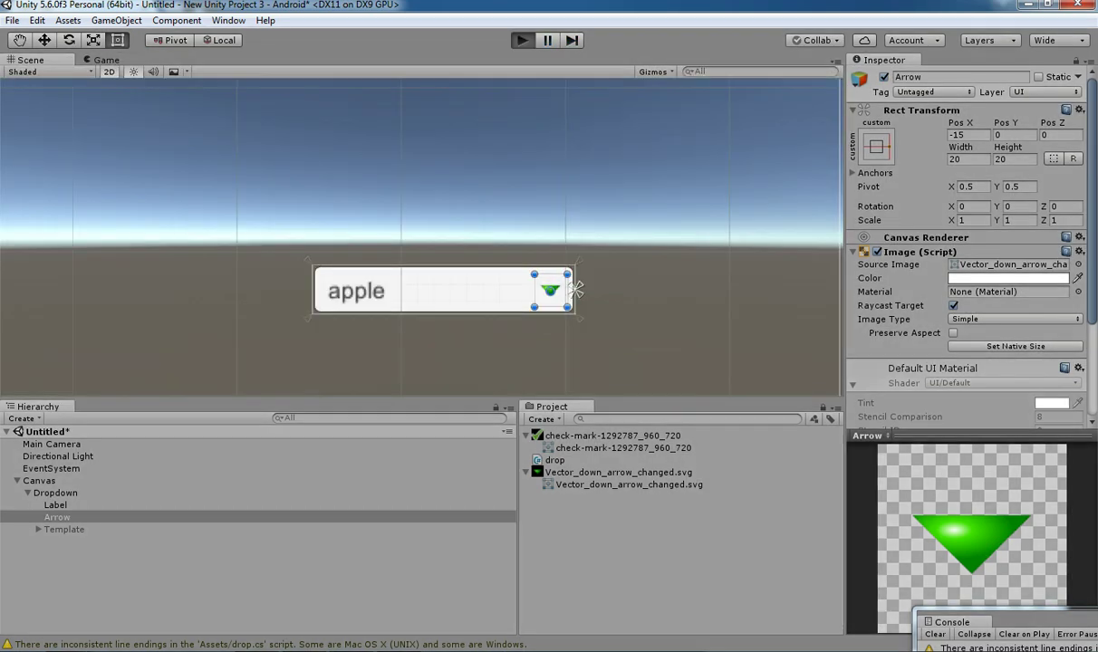
# Step: Open the running dropdown's list to check its selection mark, and stop the scene
pyautogui.click(513, 261)
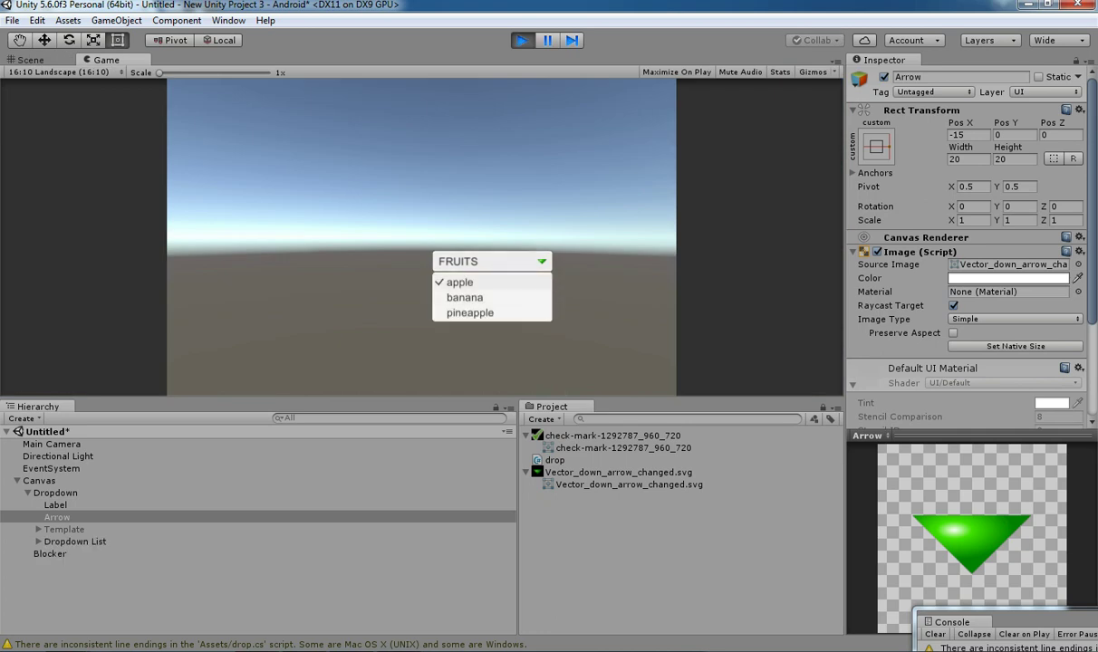
pyautogui.click(523, 40)
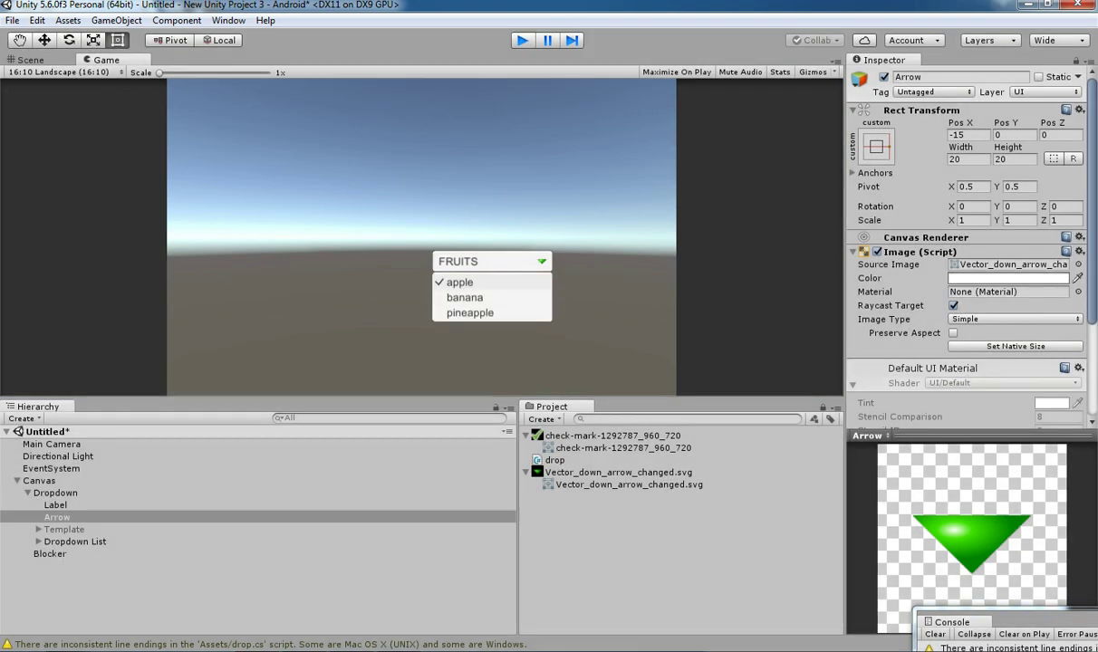
# Step: Set the source image of the dropdown template's Item Checkmark object to the check-mark-1292787_960_720 sprite
pyautogui.click(38, 530)
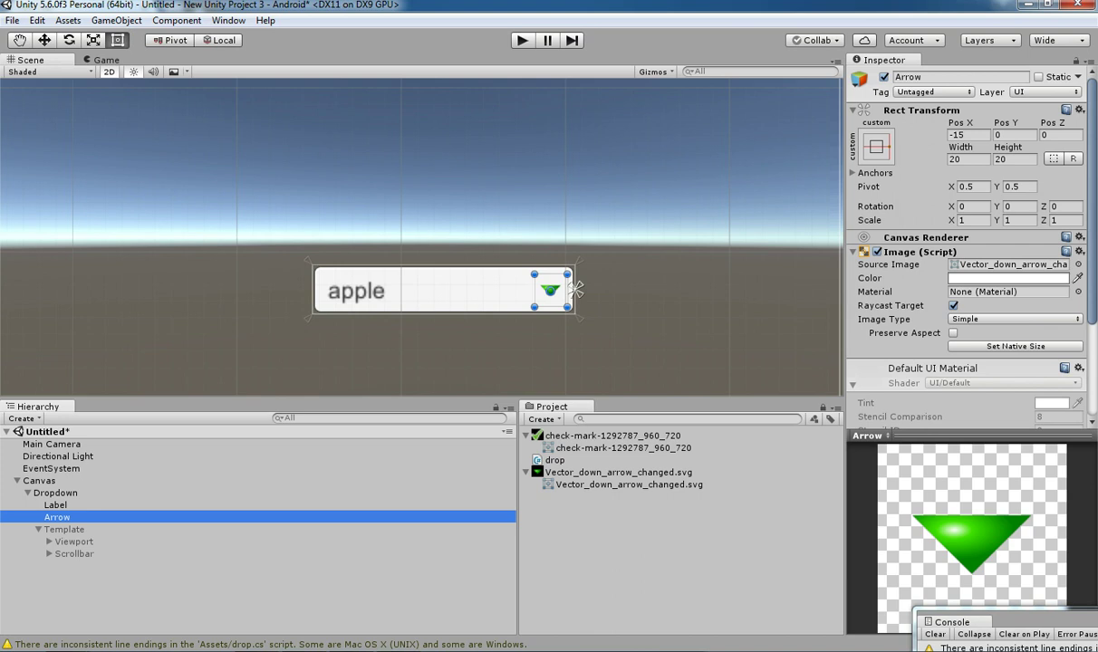
pyautogui.click(49, 554)
pyautogui.click(60, 566)
pyautogui.click(49, 555)
pyautogui.click(49, 541)
pyautogui.click(60, 554)
pyautogui.click(70, 566)
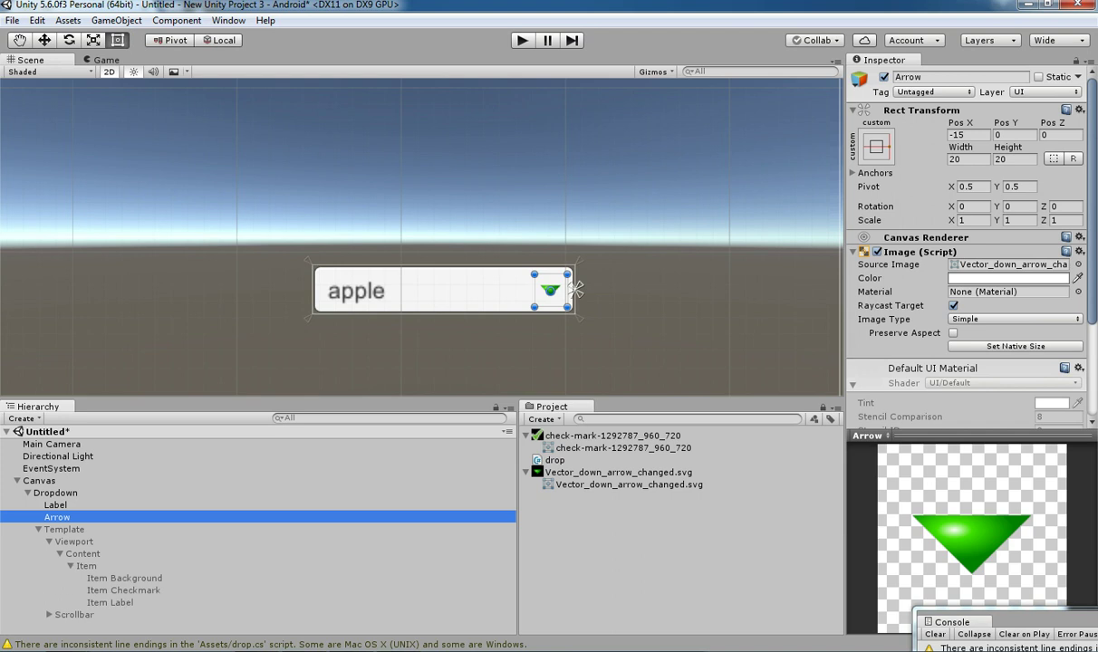
pyautogui.click(123, 590)
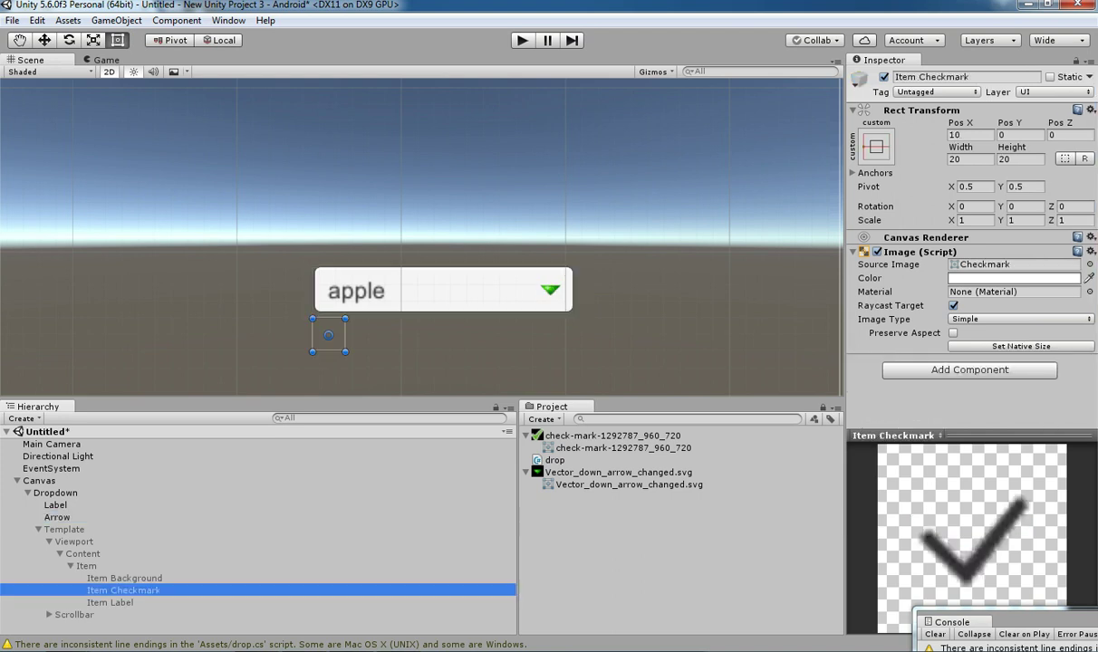
pyautogui.moveTo(623, 448); pyautogui.dragTo(1007, 264)
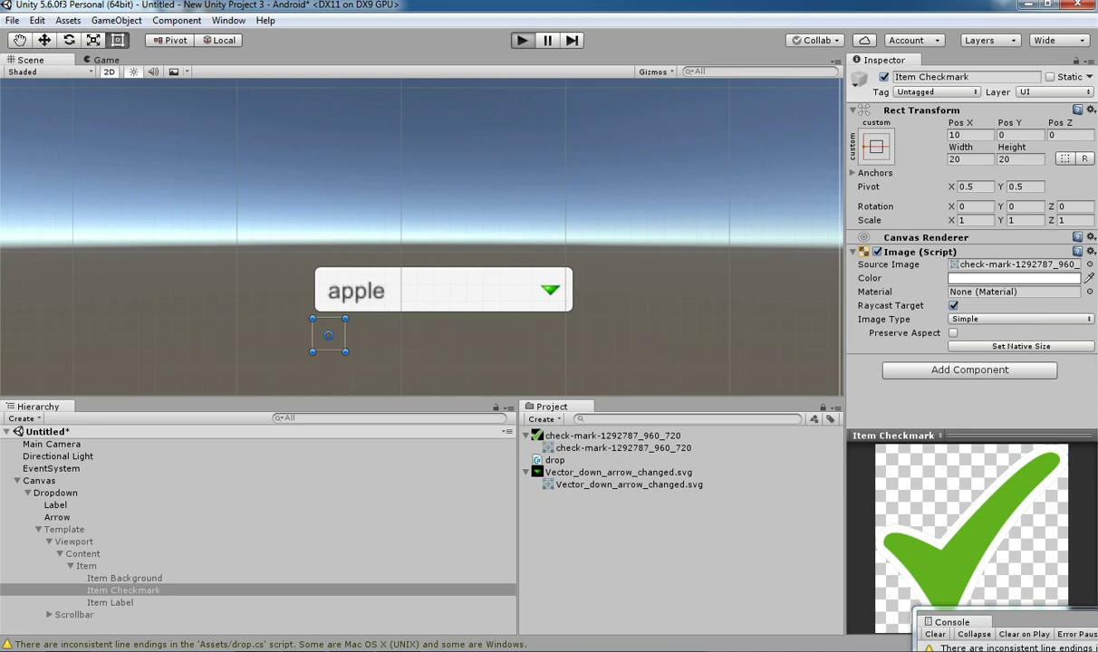
# Step: Run the scene, test the new checkmark by choosing pineapple, apple, banana and pineapple again, and stop the scene
pyautogui.click(522, 41)
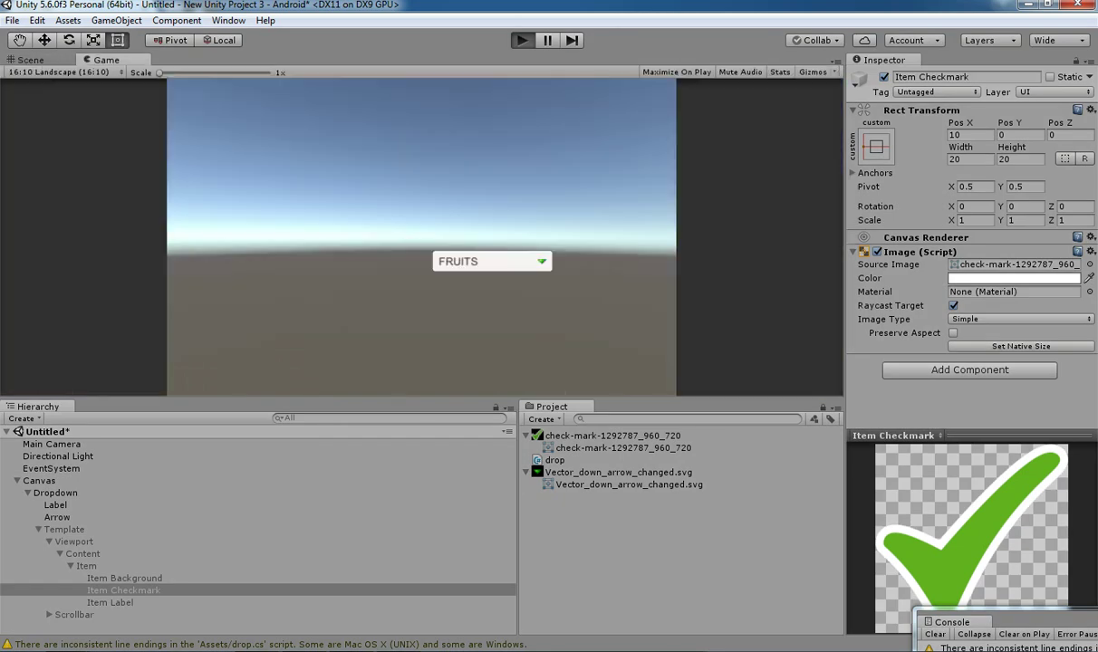
pyautogui.click(493, 262)
pyautogui.click(490, 313)
pyautogui.click(491, 263)
pyautogui.click(490, 282)
pyautogui.click(492, 262)
pyautogui.click(489, 298)
pyautogui.click(492, 262)
pyautogui.click(489, 313)
pyautogui.click(492, 263)
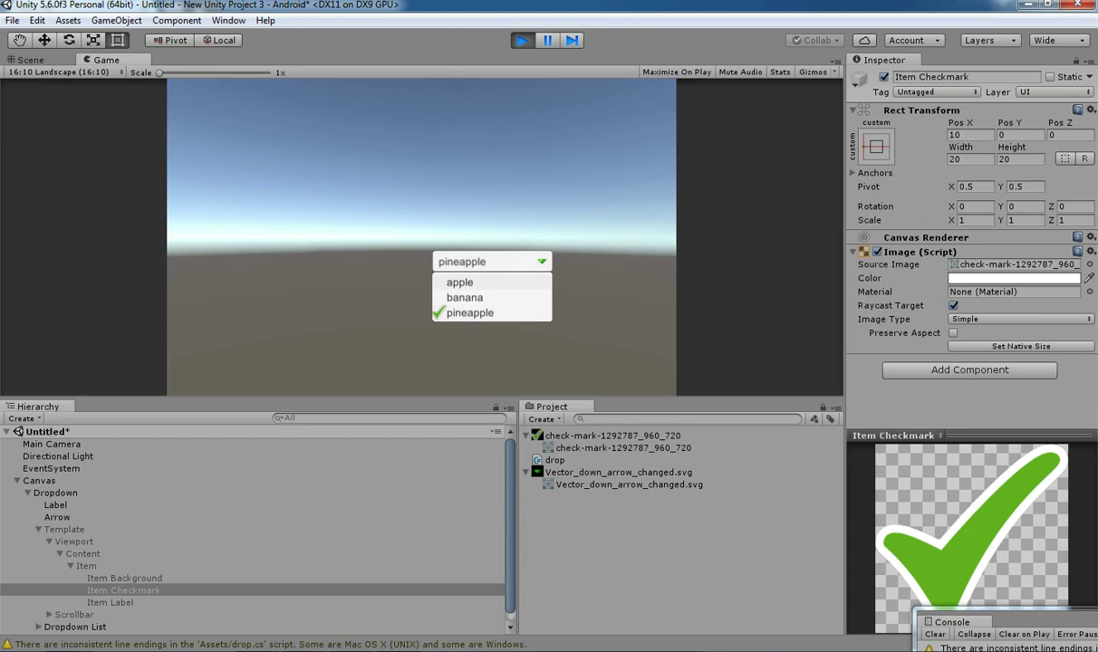
pyautogui.click(521, 41)
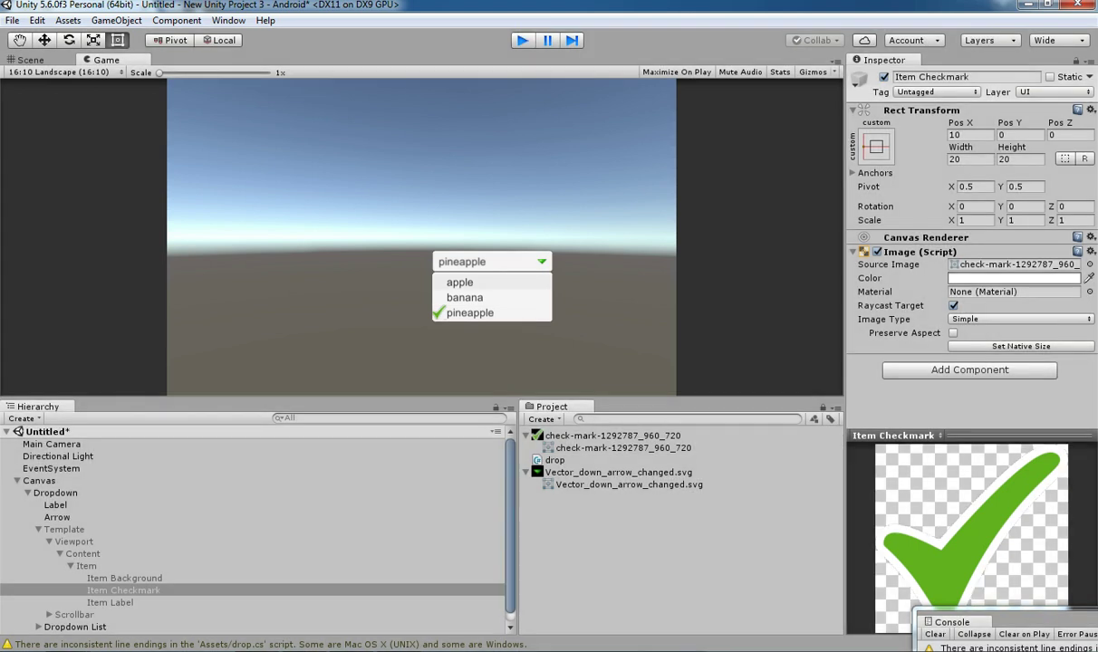
# Step: Set the Normal Color of the Dropdown object to the dark grey preset 545454FF
pyautogui.click(56, 492)
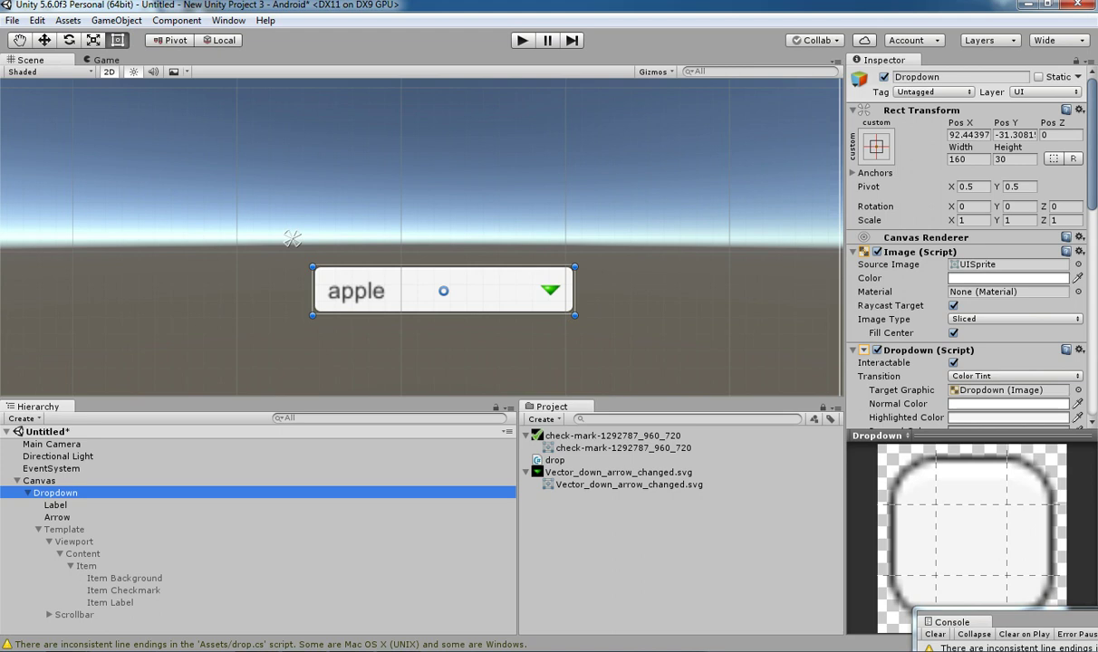
pyautogui.scroll(-2, 969, 262)
pyautogui.click(1007, 312)
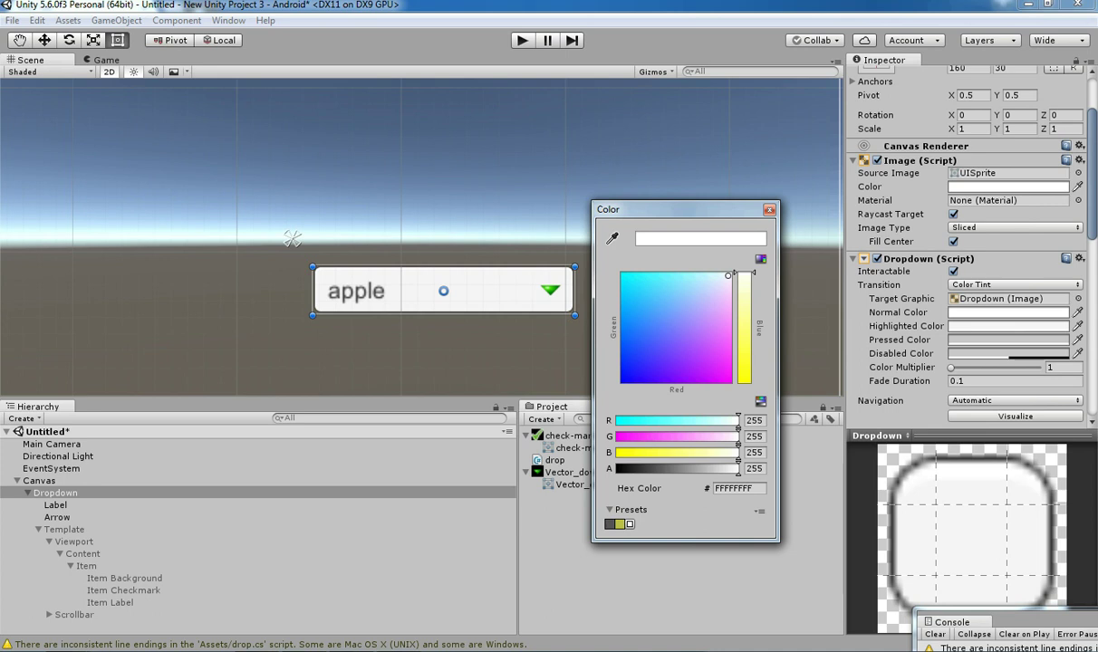
pyautogui.click(610, 524)
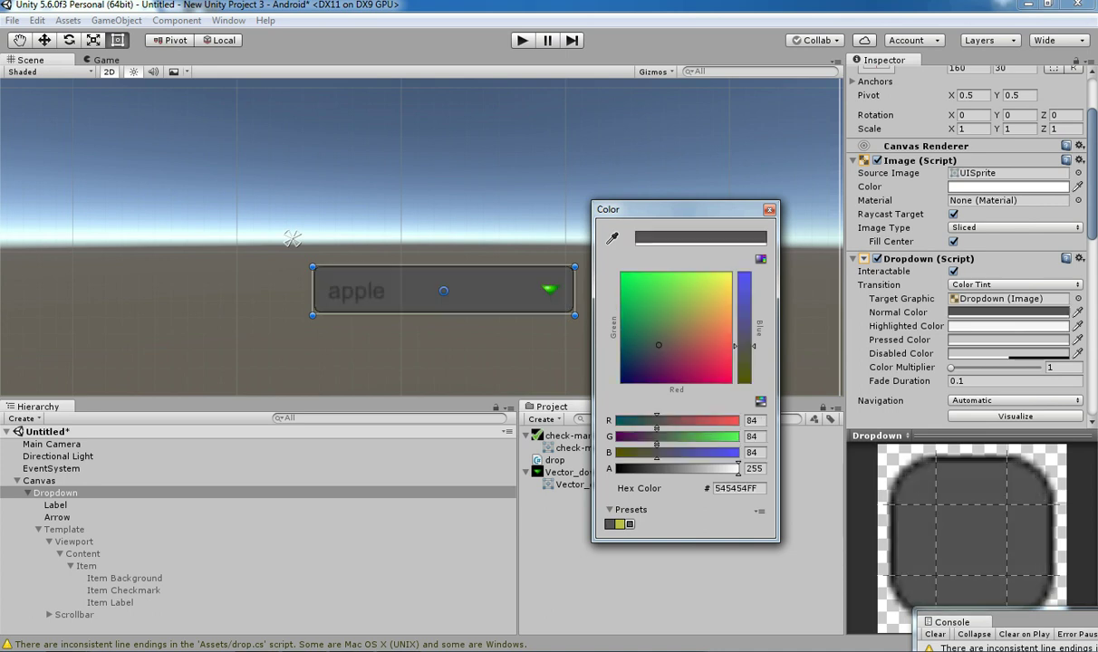
pyautogui.click(769, 209)
# Step: Run the scene, open the dropdown's list to check the dark normal colour, and stop the scene
pyautogui.click(523, 41)
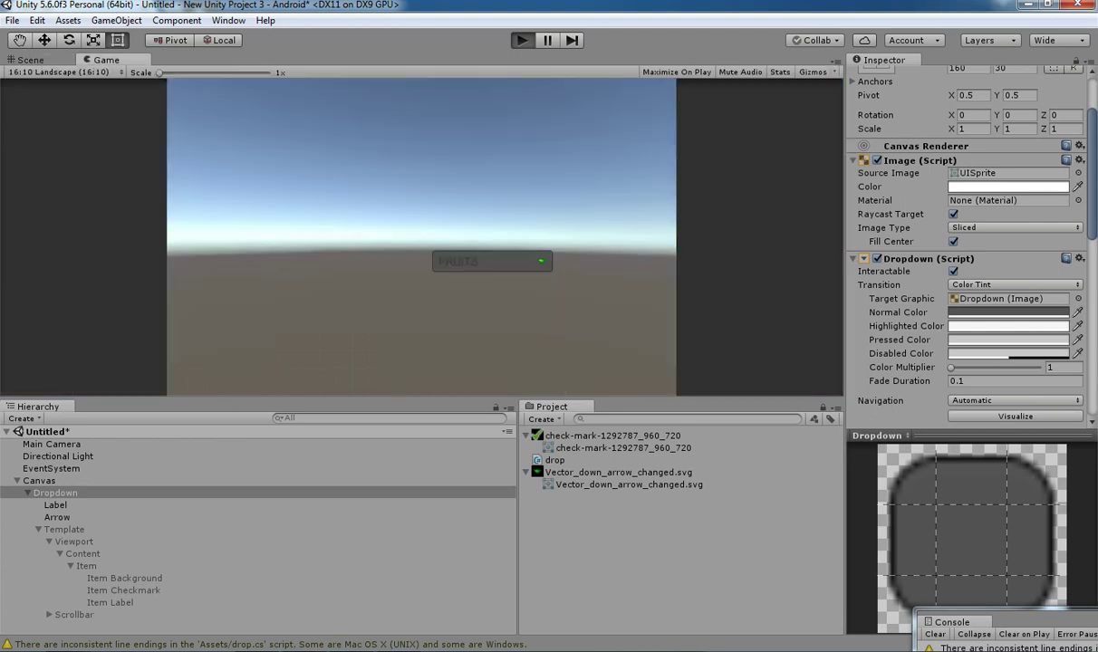
pyautogui.click(498, 262)
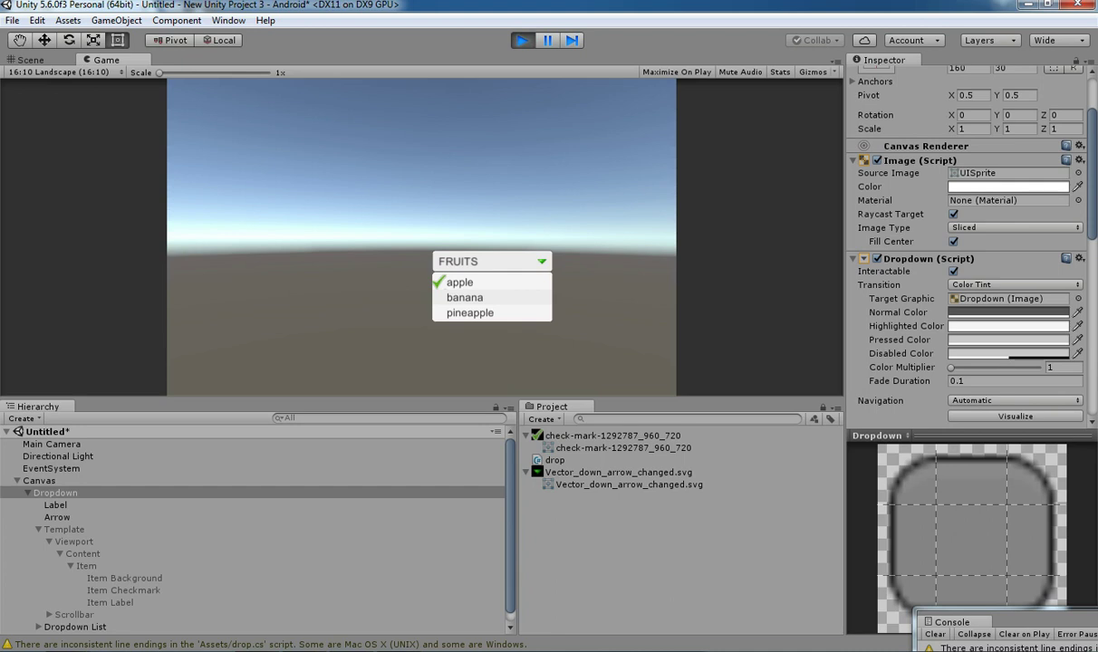
pyautogui.click(522, 40)
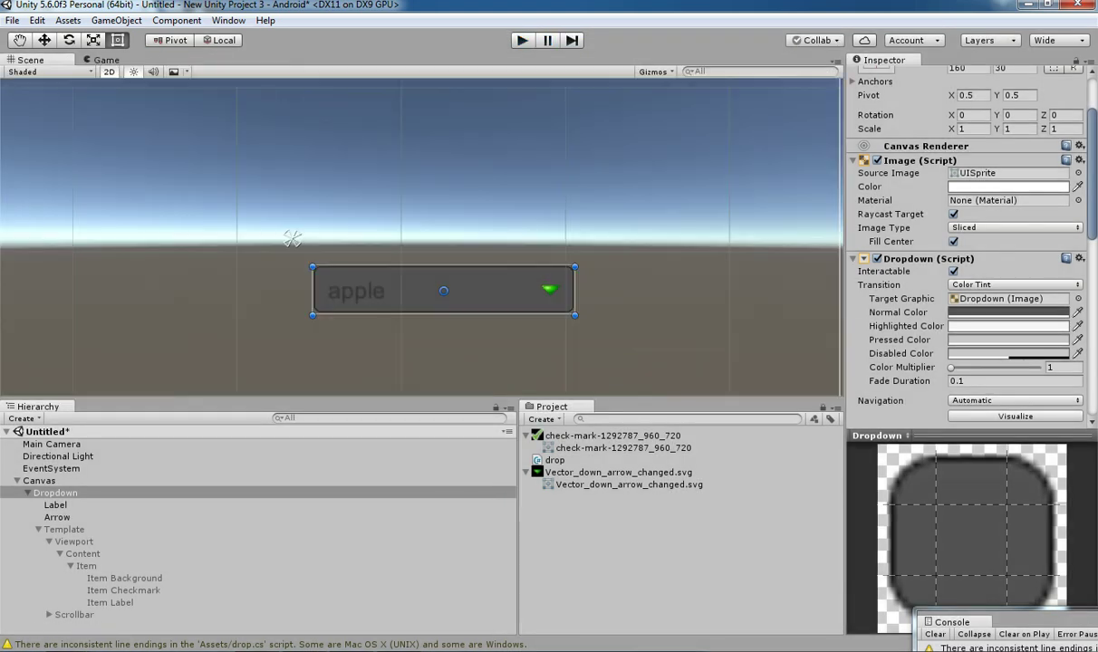
# Step: Set the Normal Color of the template's Item toggle to the dark grey preset 545454FF
pyautogui.click(64, 530)
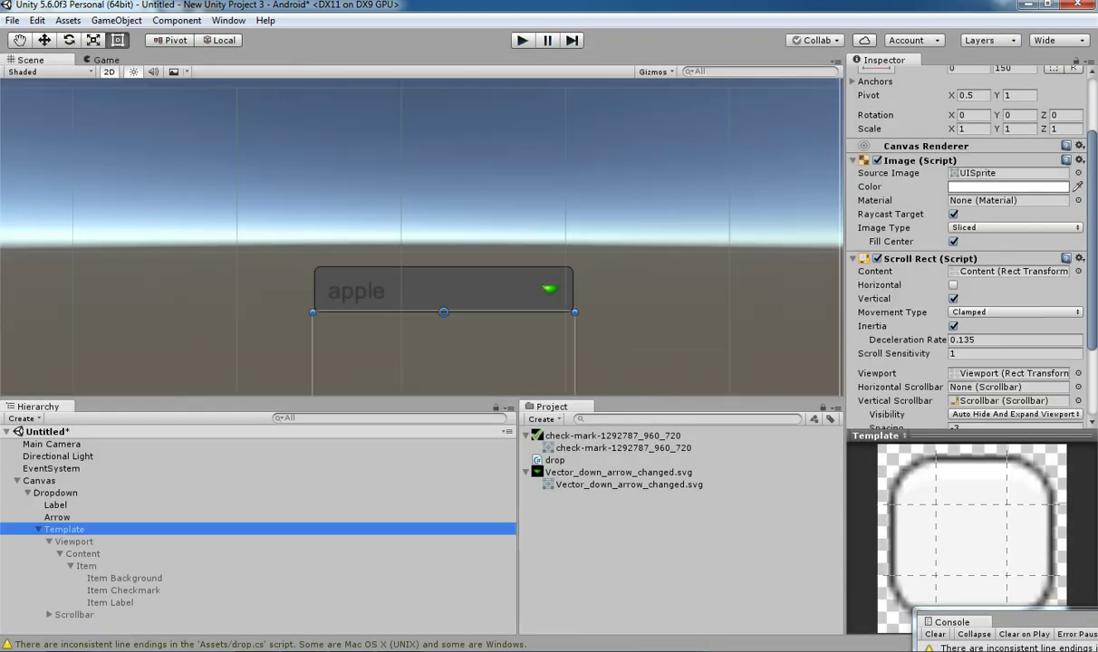
pyautogui.scroll(-3, 965, 272)
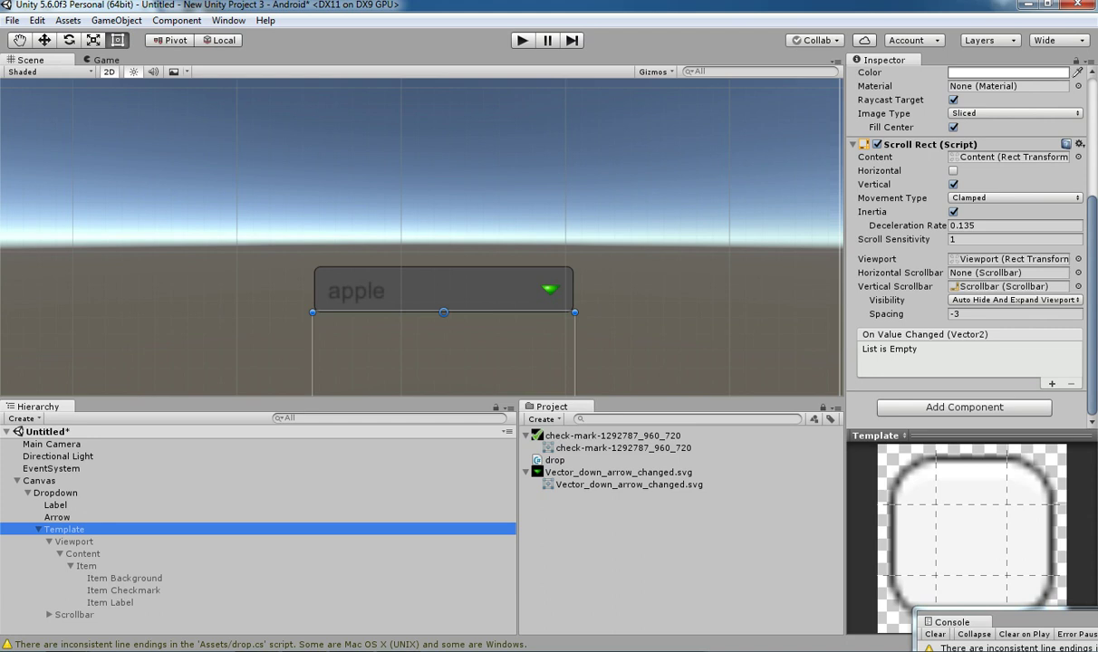
pyautogui.click(86, 566)
pyautogui.scroll(2, 965, 272)
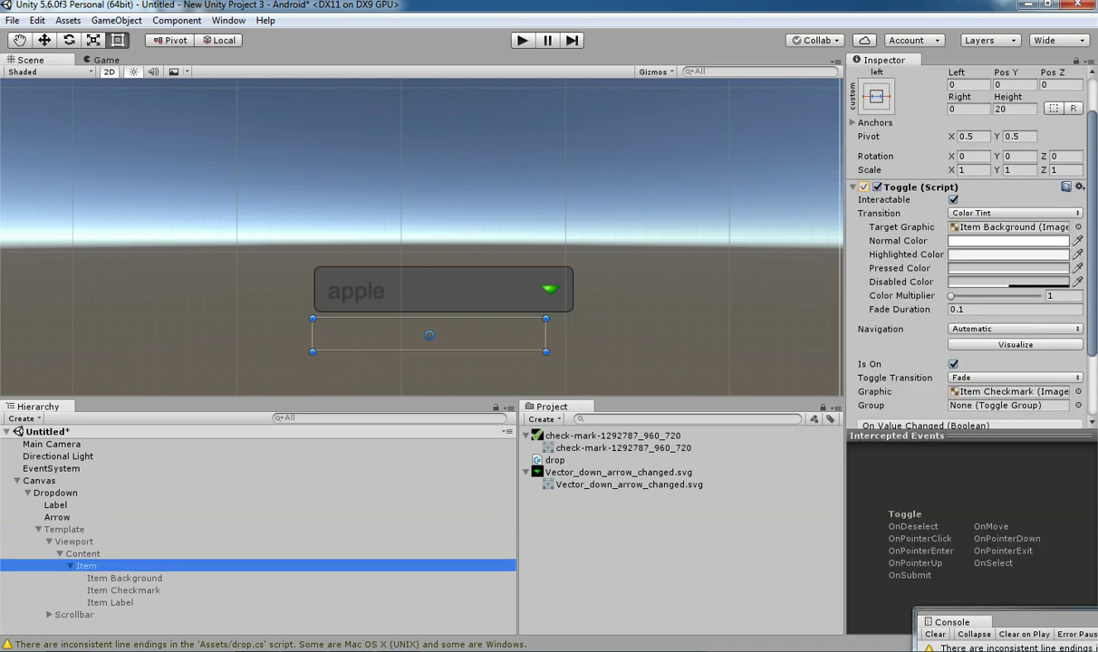
pyautogui.click(1007, 241)
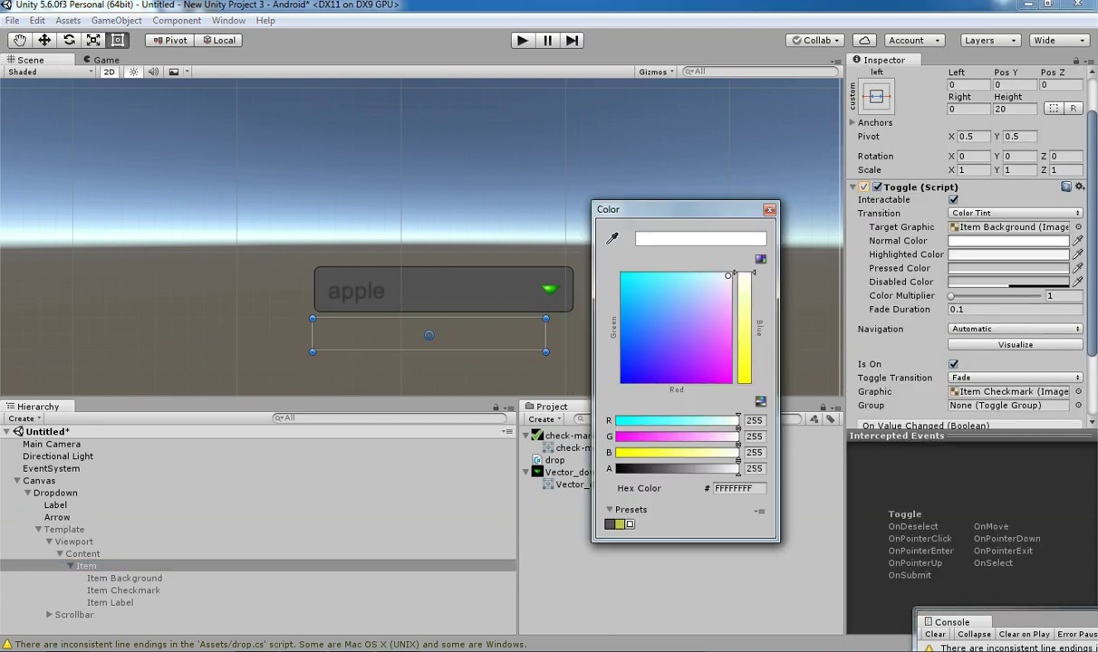
pyautogui.click(610, 525)
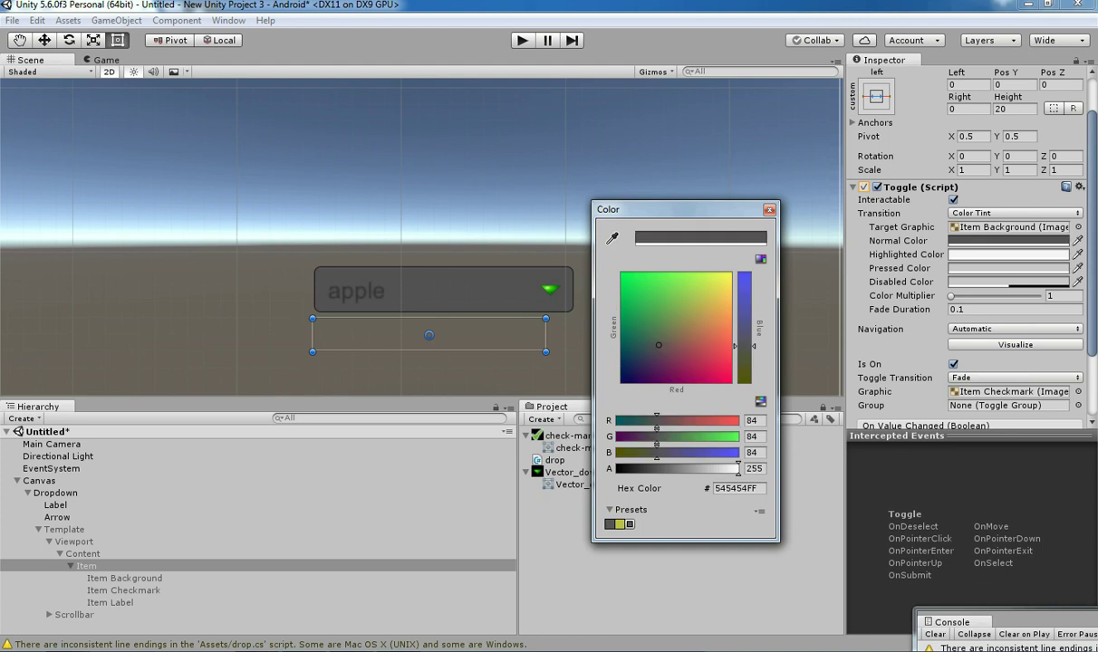
pyautogui.click(769, 210)
# Step: Run the scene twice, opening the dropdown's list each time to check the item colours, and stop it
pyautogui.click(523, 41)
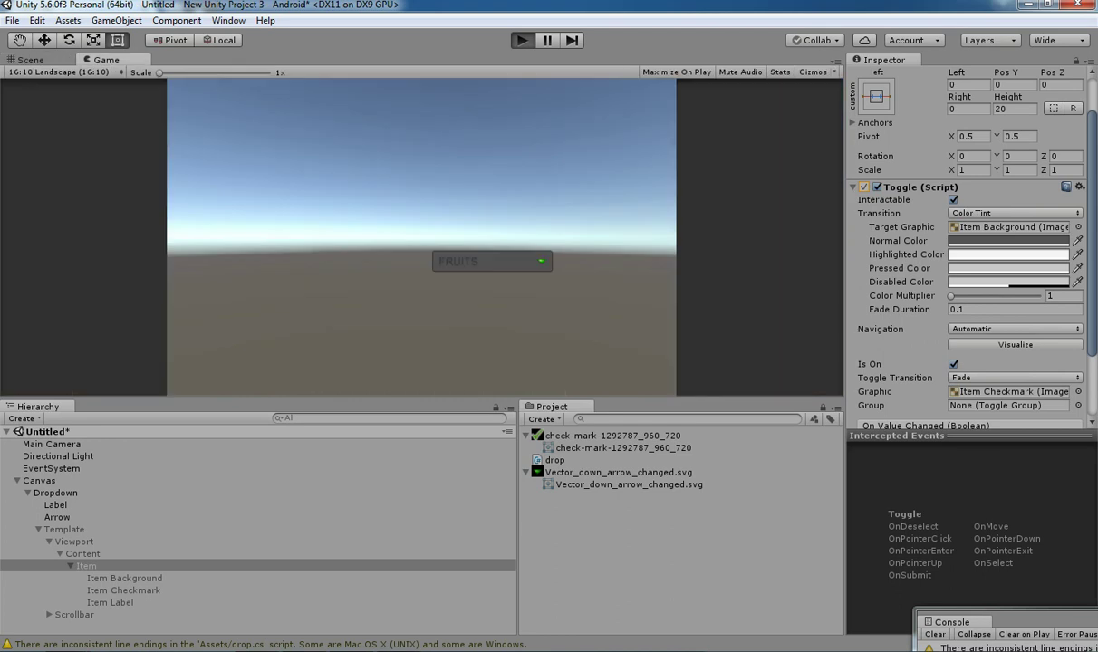
pyautogui.click(492, 261)
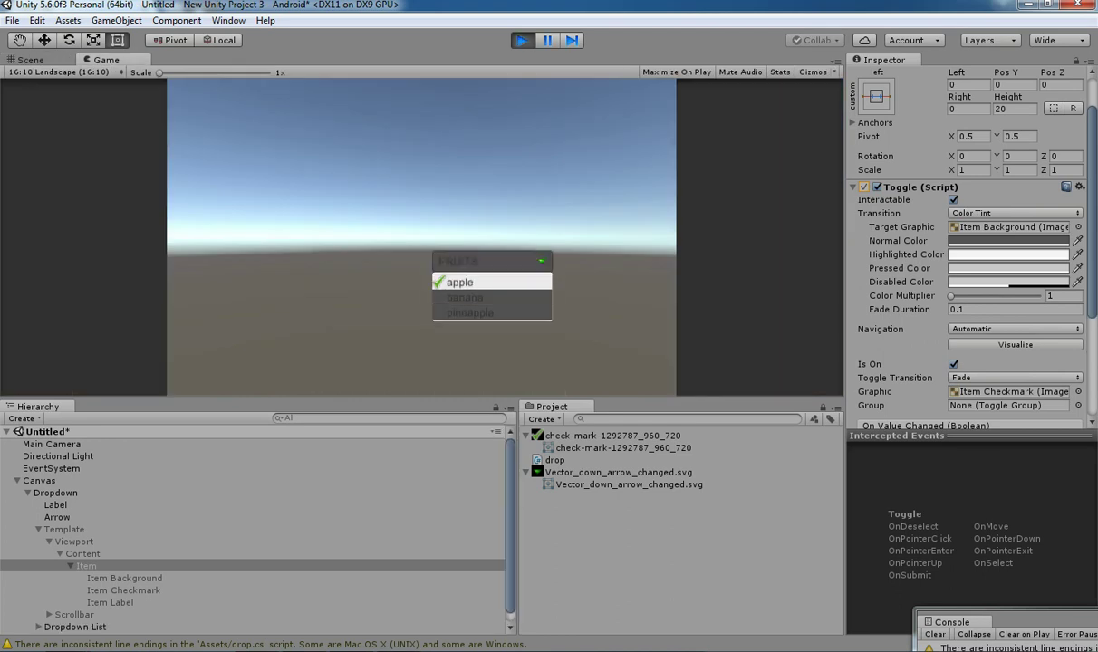
pyautogui.hotkey('ctrl', 'p')
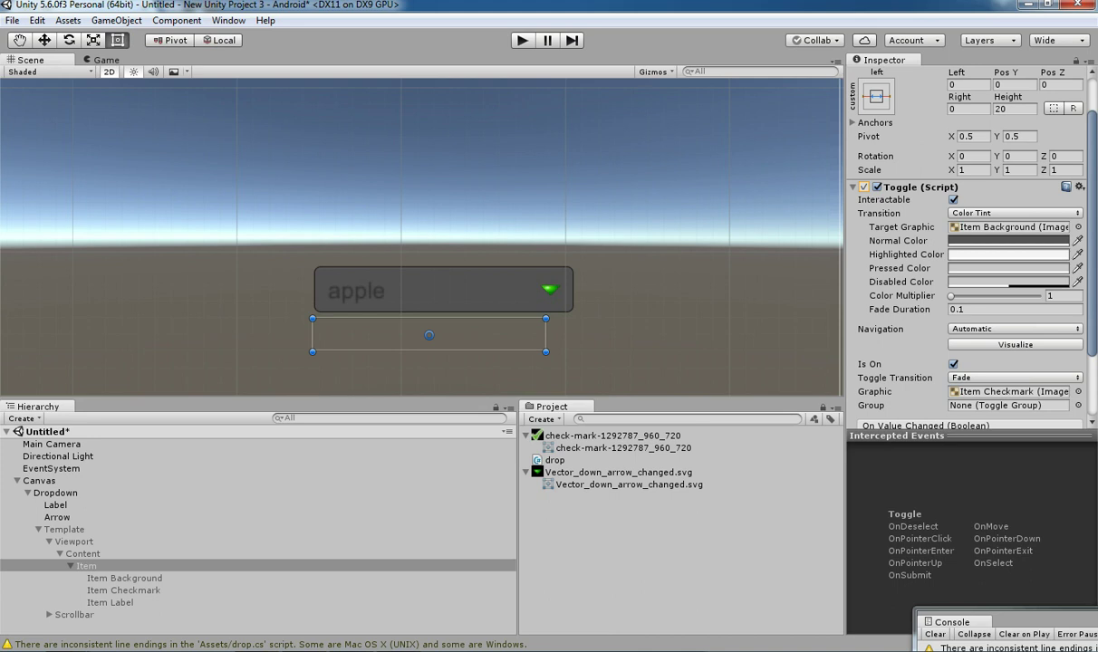
pyautogui.hotkey('ctrl', 'p')
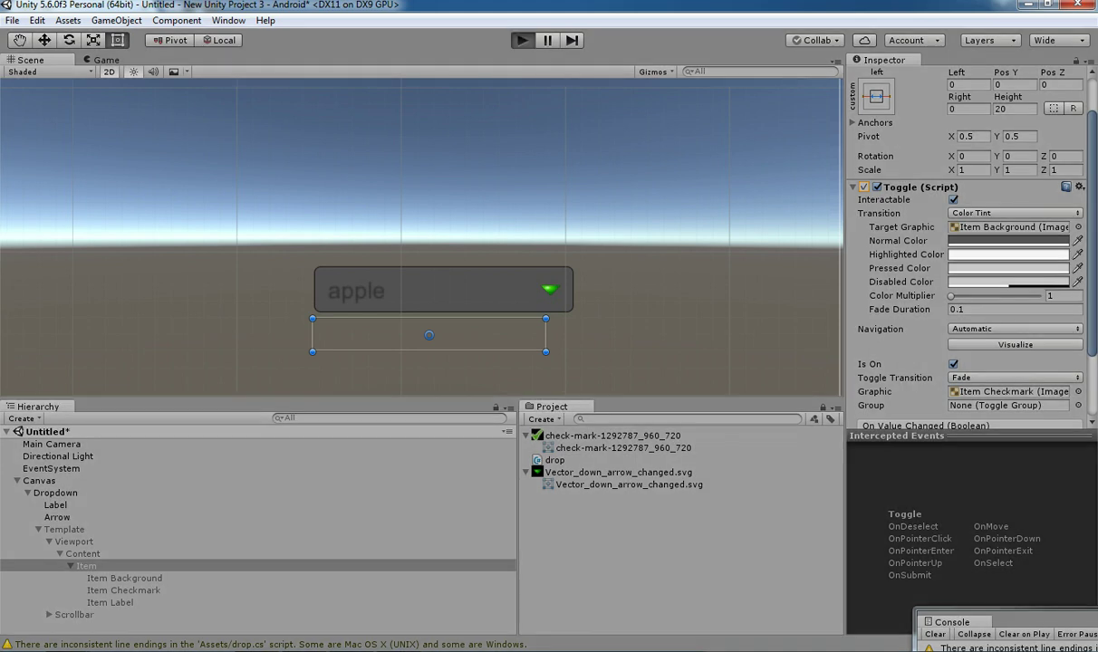
pyautogui.click(492, 262)
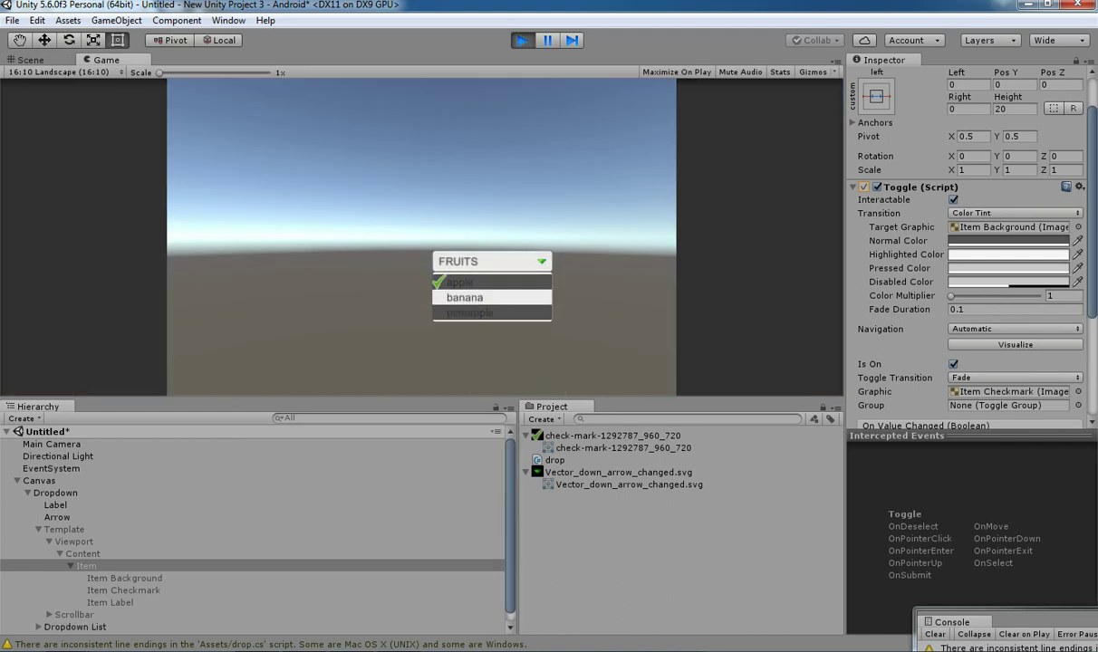
pyautogui.click(523, 41)
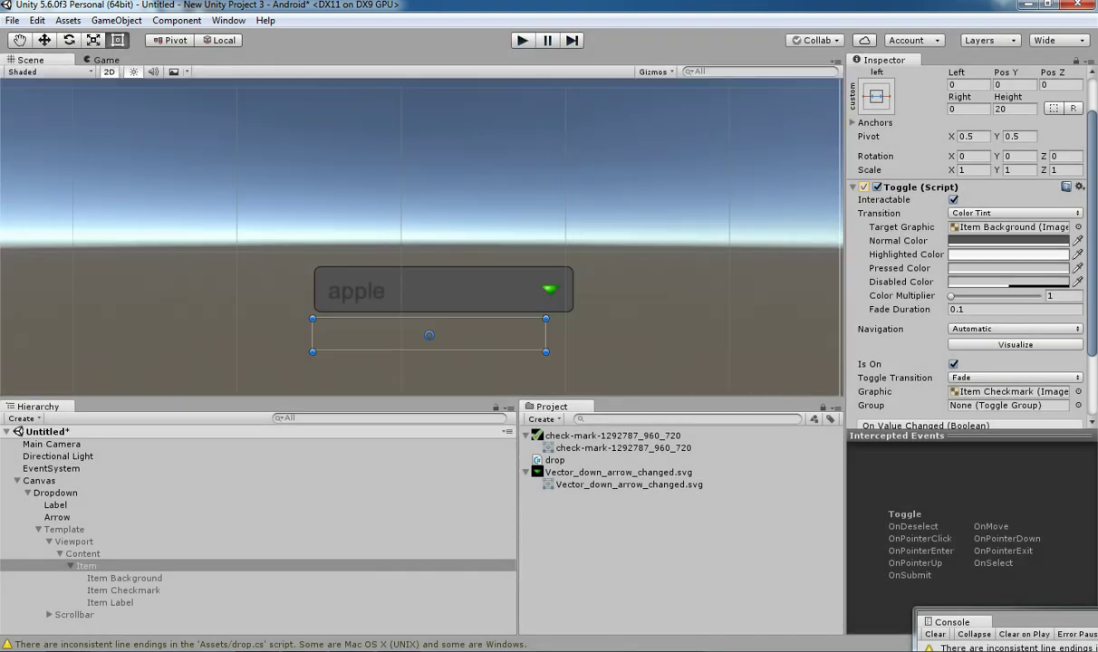
# Step: Set the Highlighted Color of the template's Item toggle to yellow-green, starting from the yellowish preset
pyautogui.doubleClick(86, 566)
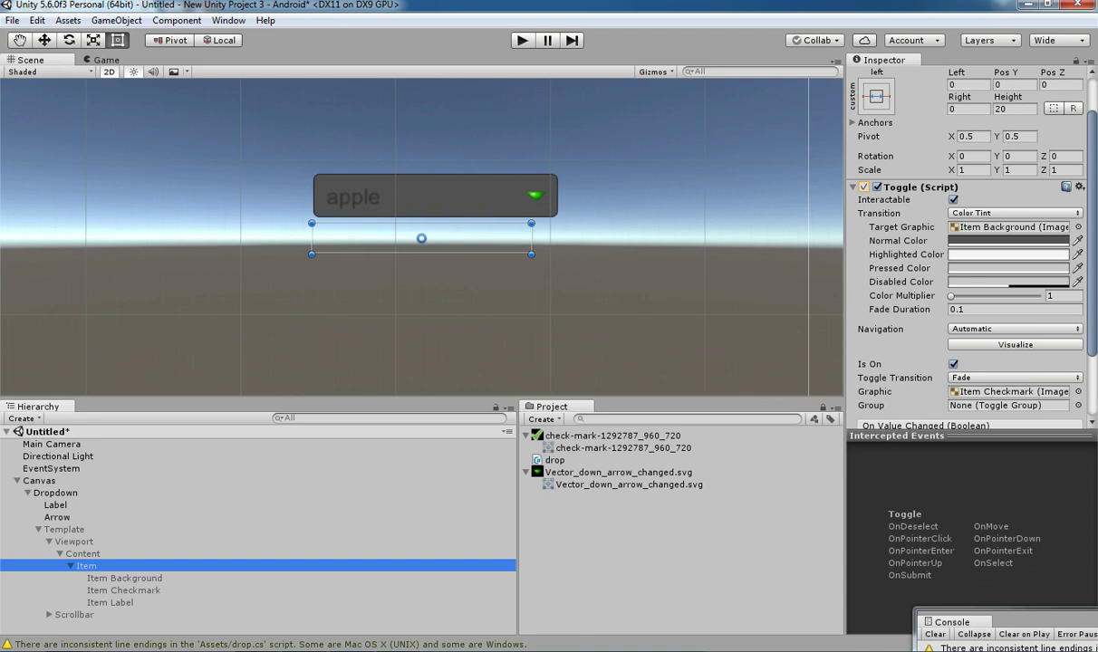
pyautogui.click(1007, 255)
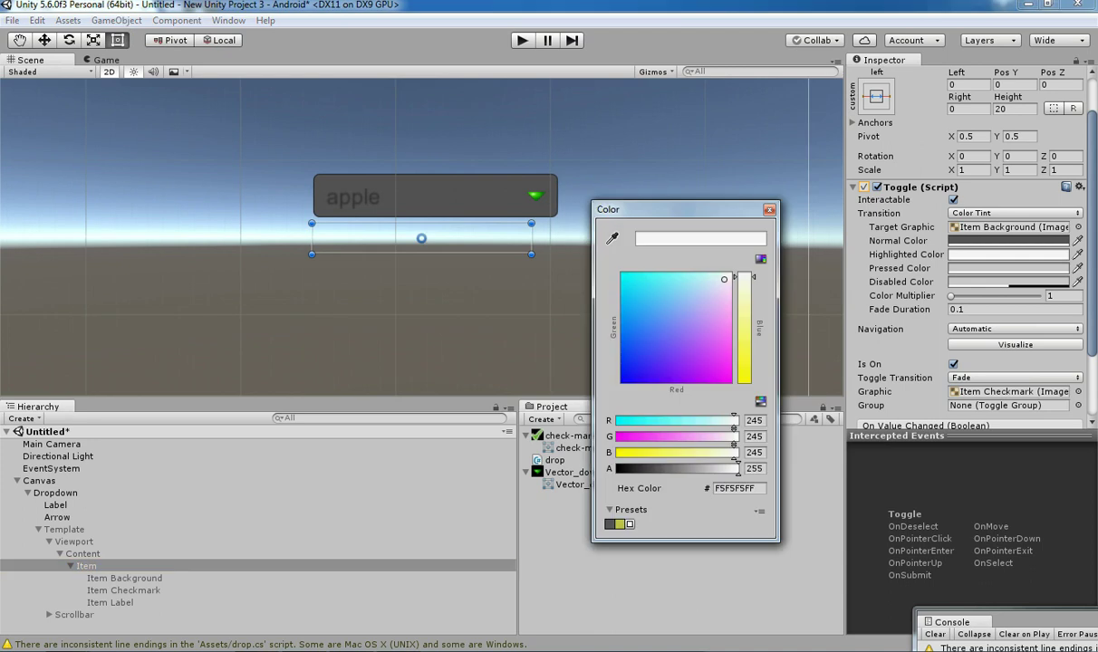
pyautogui.click(620, 525)
pyautogui.moveTo(701, 300); pyautogui.dragTo(697, 291)
pyautogui.click(769, 210)
# Step: Run the scene, check the item highlight colour in the open list, inspect the Dropdown List object, and stop the scene
pyautogui.click(523, 40)
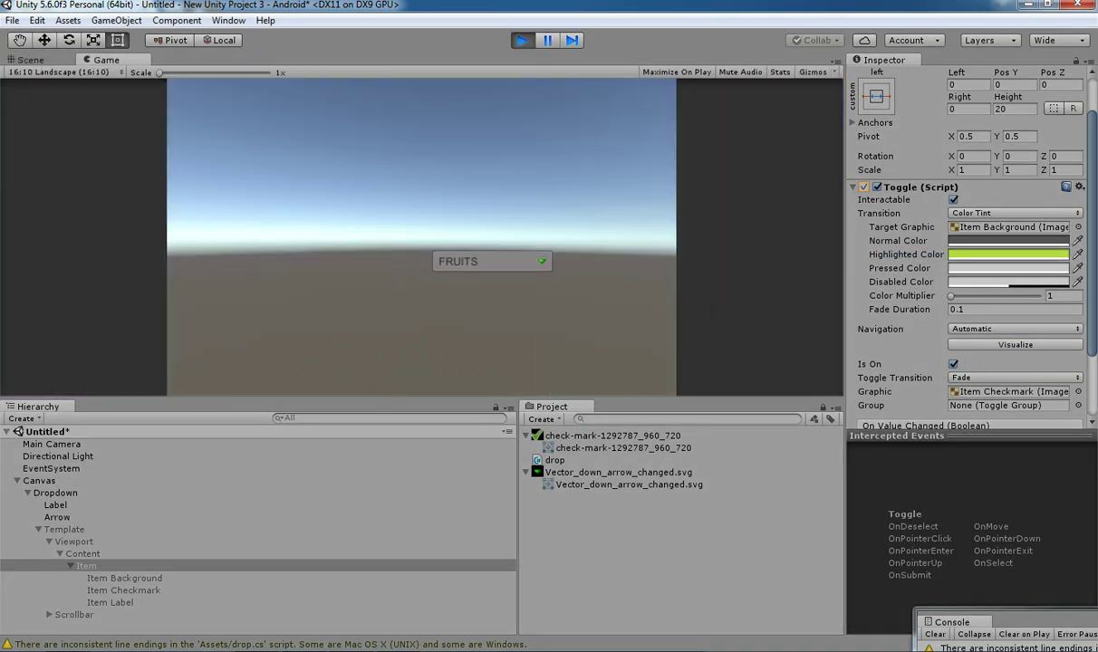
pyautogui.click(493, 261)
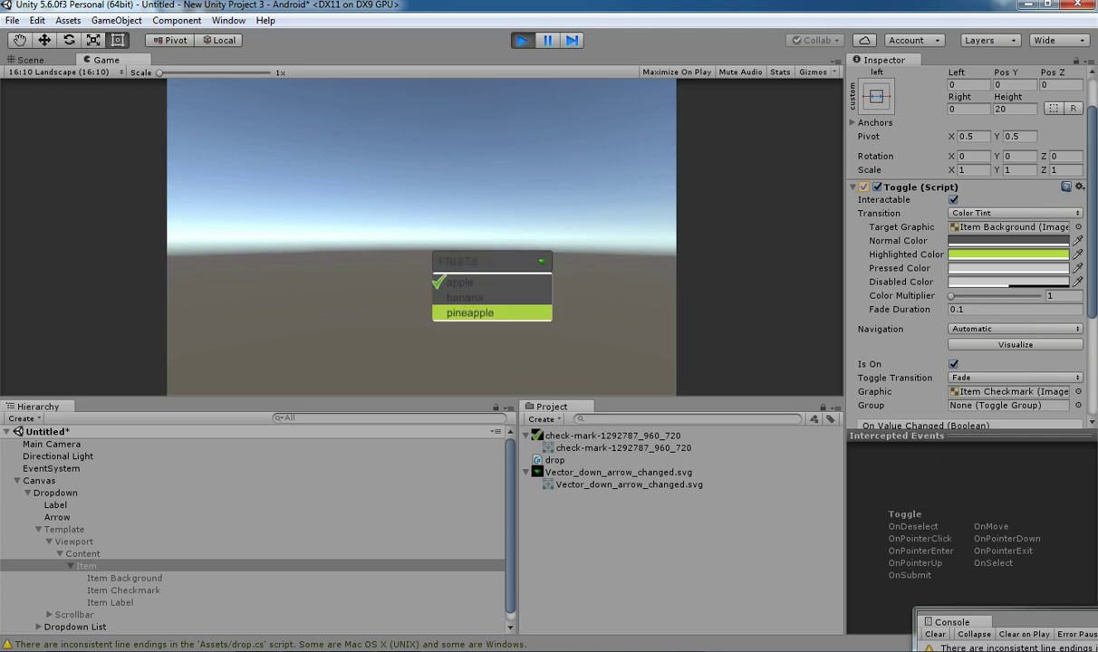
pyautogui.click(76, 627)
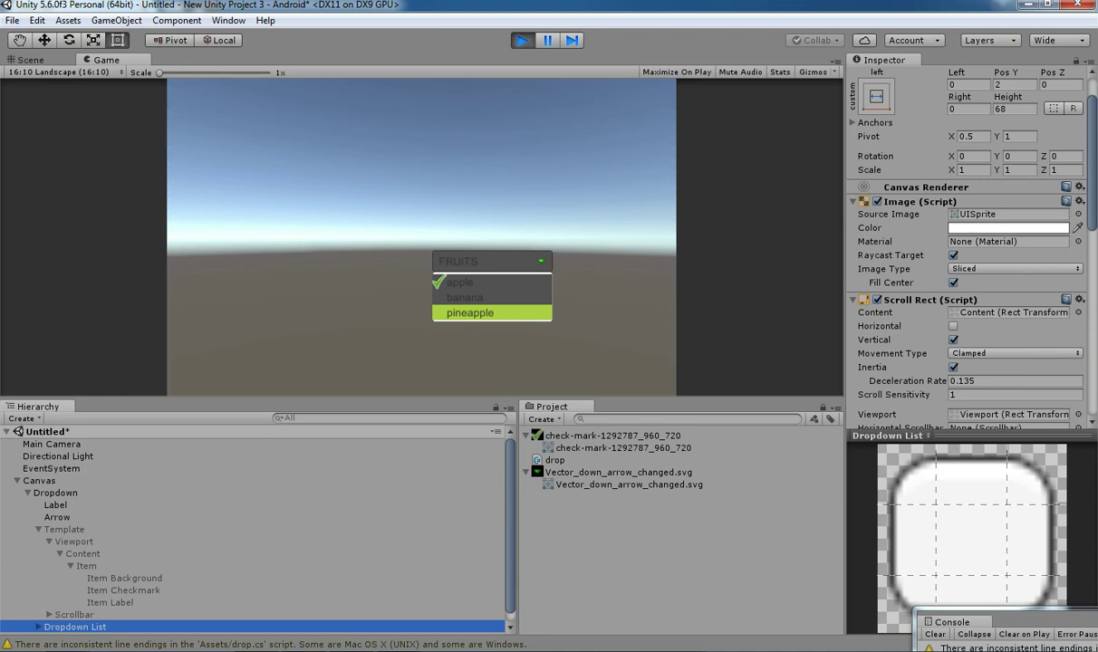
pyautogui.click(522, 40)
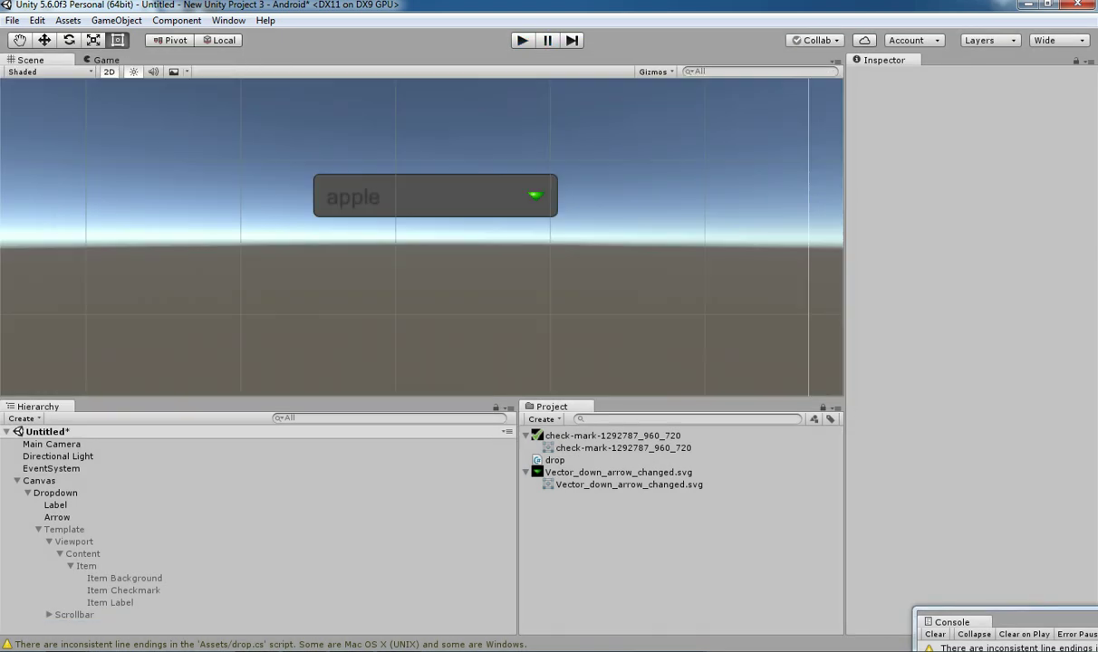
# Step: Run the scene again, open the dropdown's list and select the generated Dropdown List object to inspect its properties
pyautogui.click(523, 41)
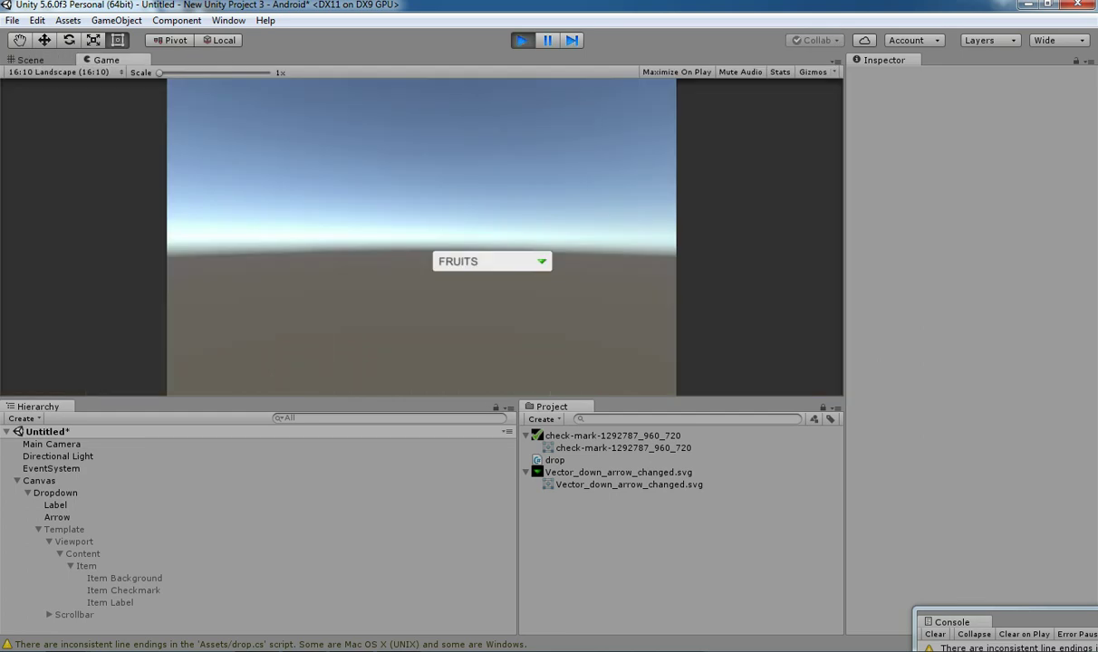
pyautogui.click(492, 262)
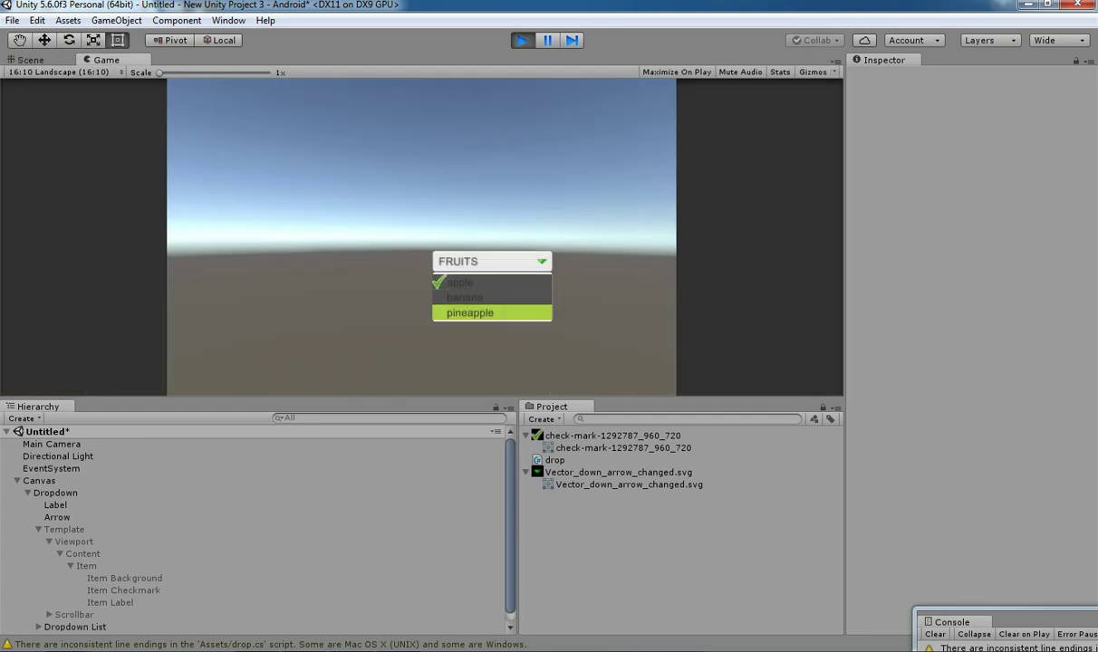
pyautogui.click(75, 627)
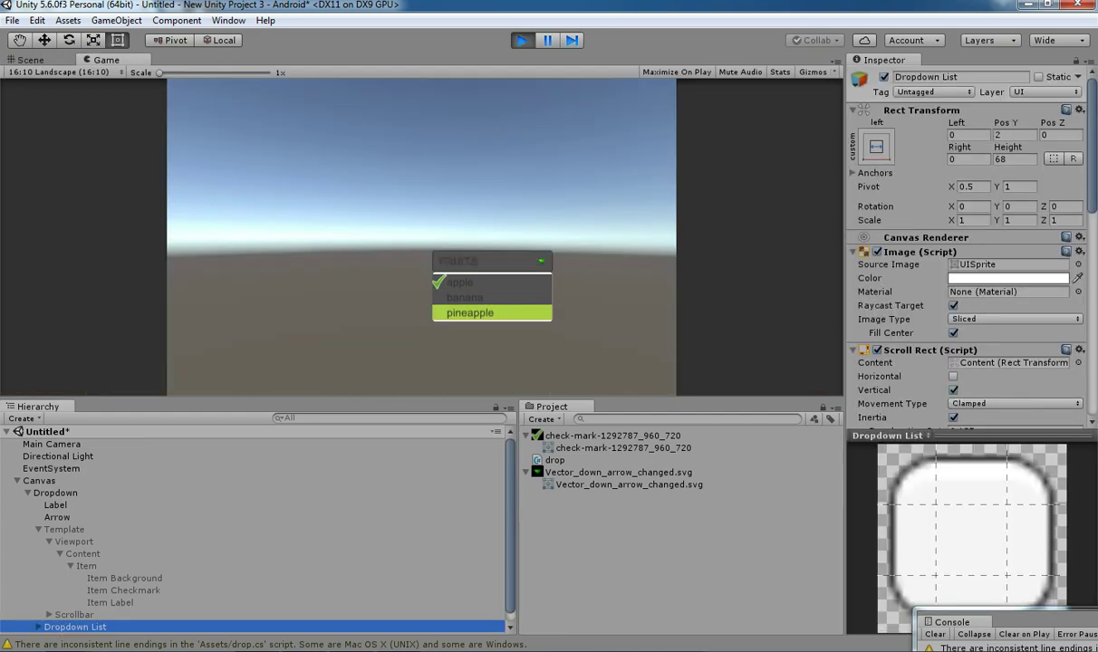
# Step: Try the dark grey 545454 preset as the running Dropdown List's image colour and stop the scene
pyautogui.click(1007, 278)
pyautogui.click(609, 524)
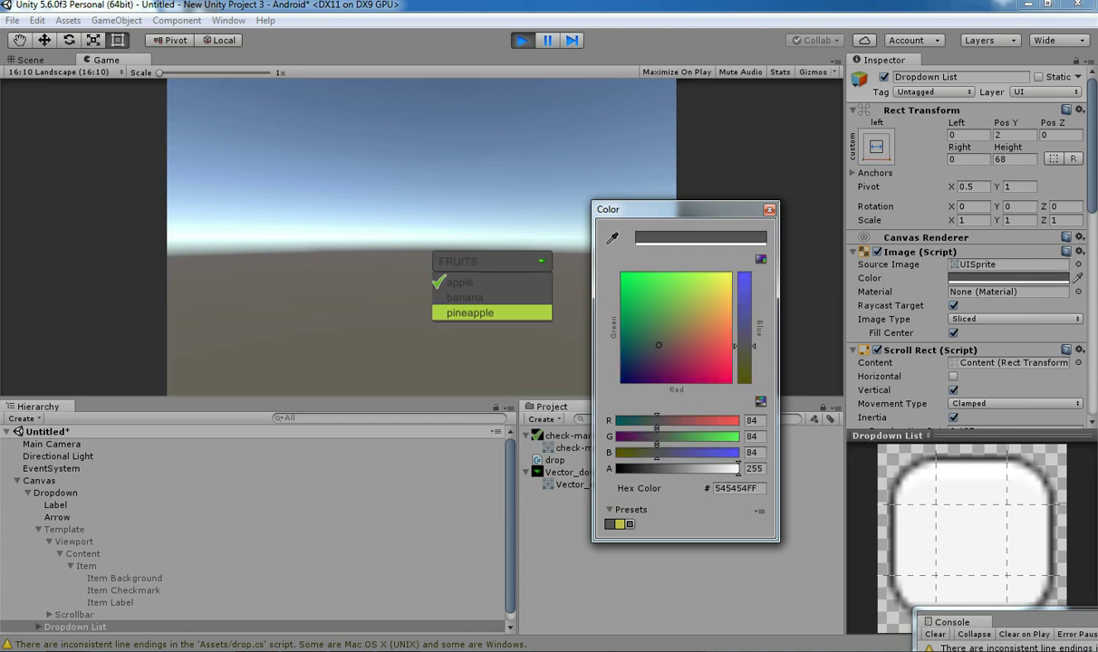
pyautogui.click(769, 210)
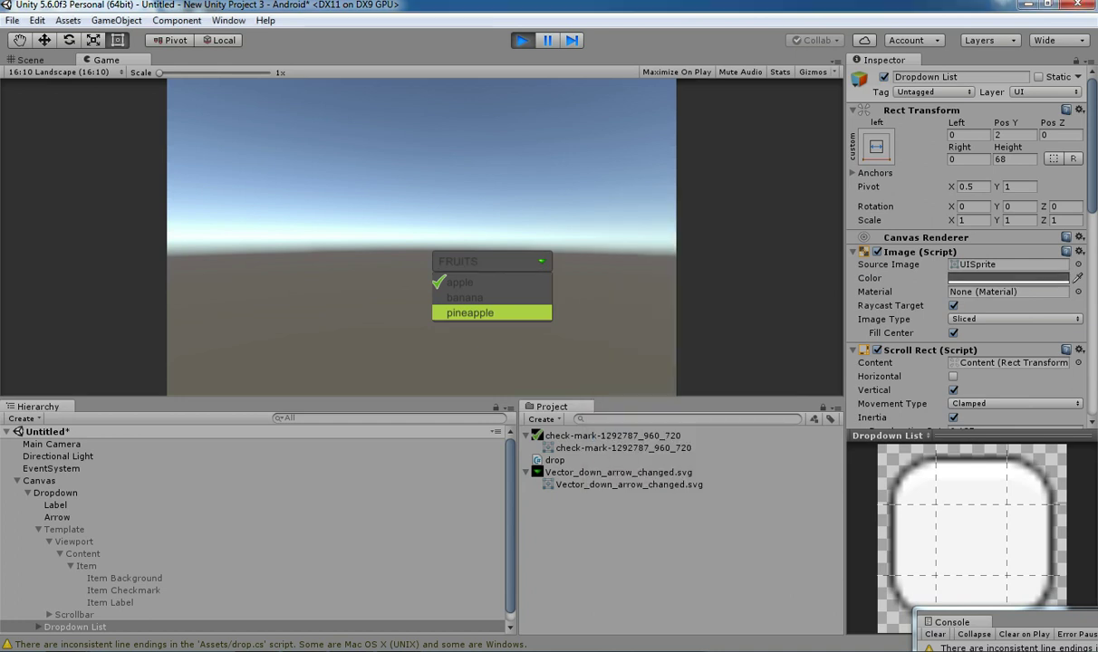
pyautogui.hotkey('ctrl', 'p')
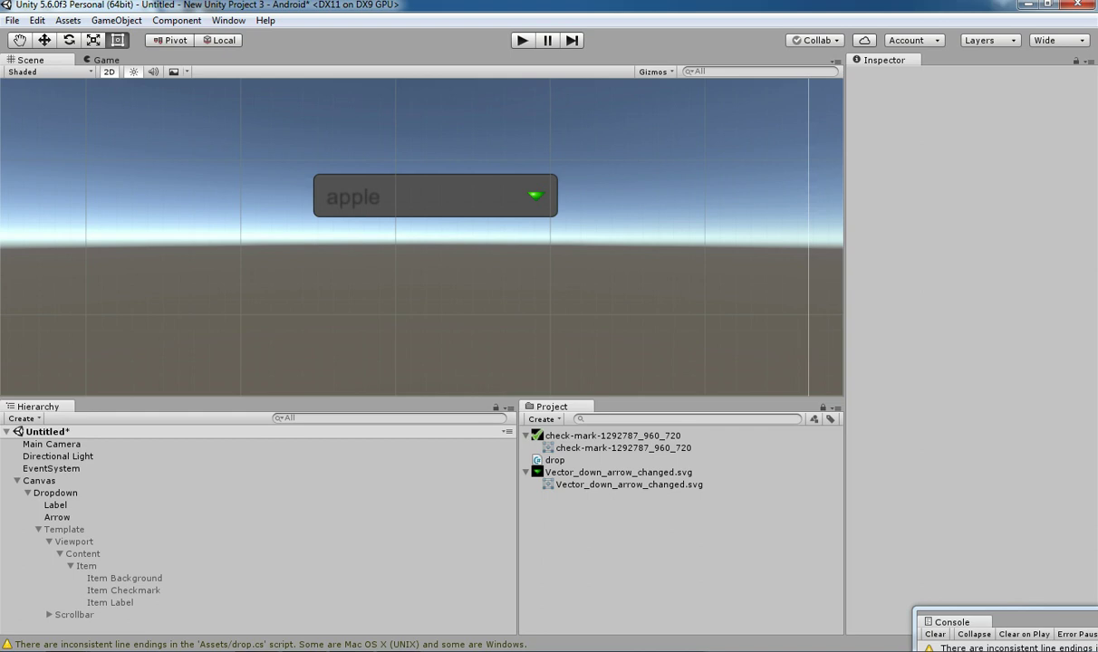
# Step: Set the image colour of the template's Scrollbar to the dark grey preset 545454
pyautogui.click(74, 615)
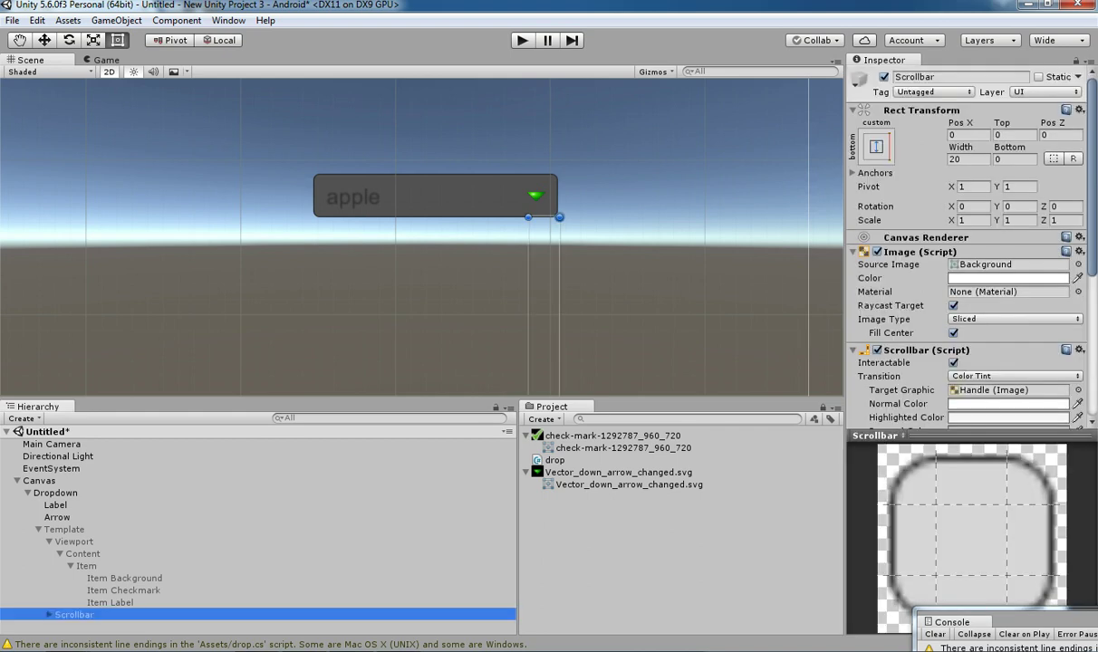
pyautogui.click(1007, 278)
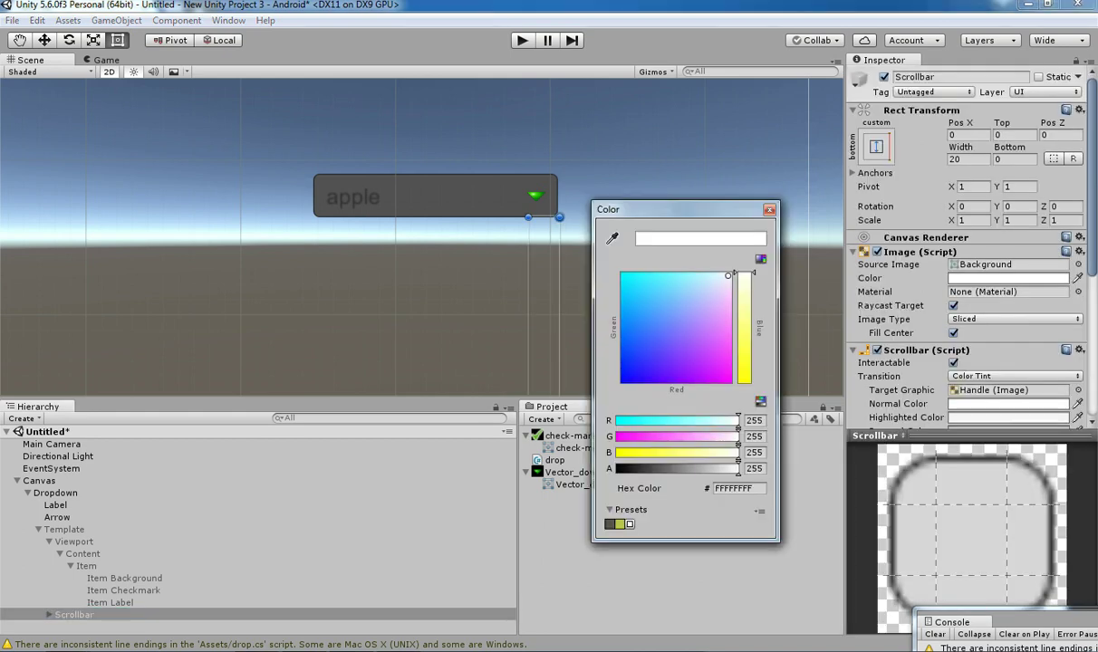
pyautogui.click(610, 524)
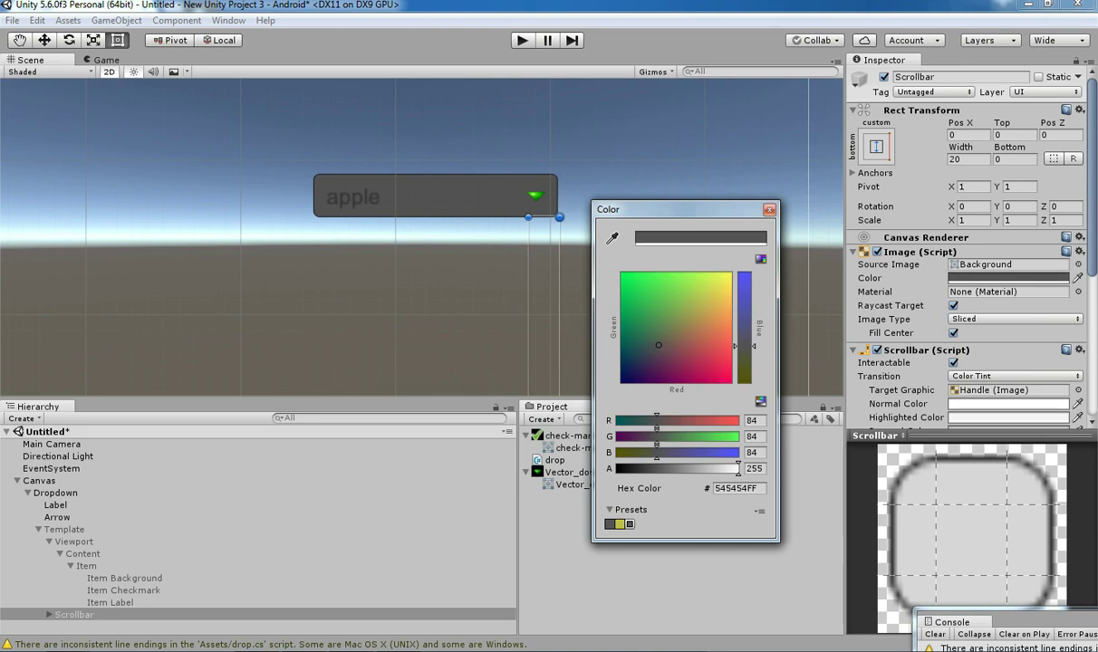
pyautogui.click(769, 209)
# Step: Run the scene, open the dropdown's list and try dark grey 545454 as the generated Dropdown List's image colour
pyautogui.click(522, 41)
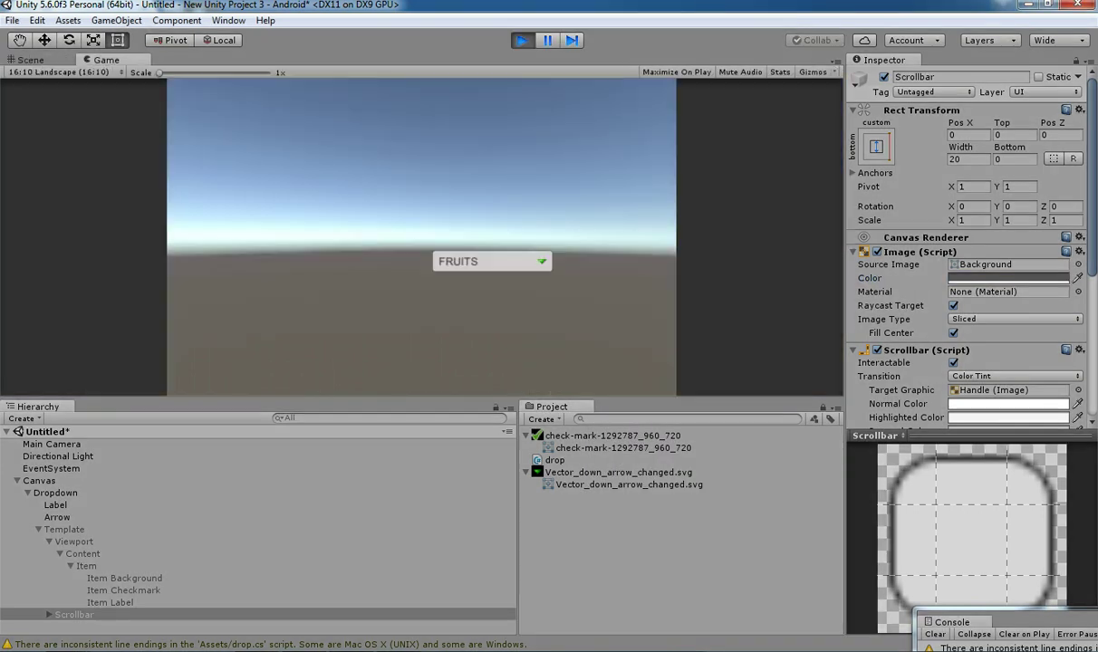
pyautogui.click(492, 262)
pyautogui.click(492, 262)
pyautogui.click(492, 262)
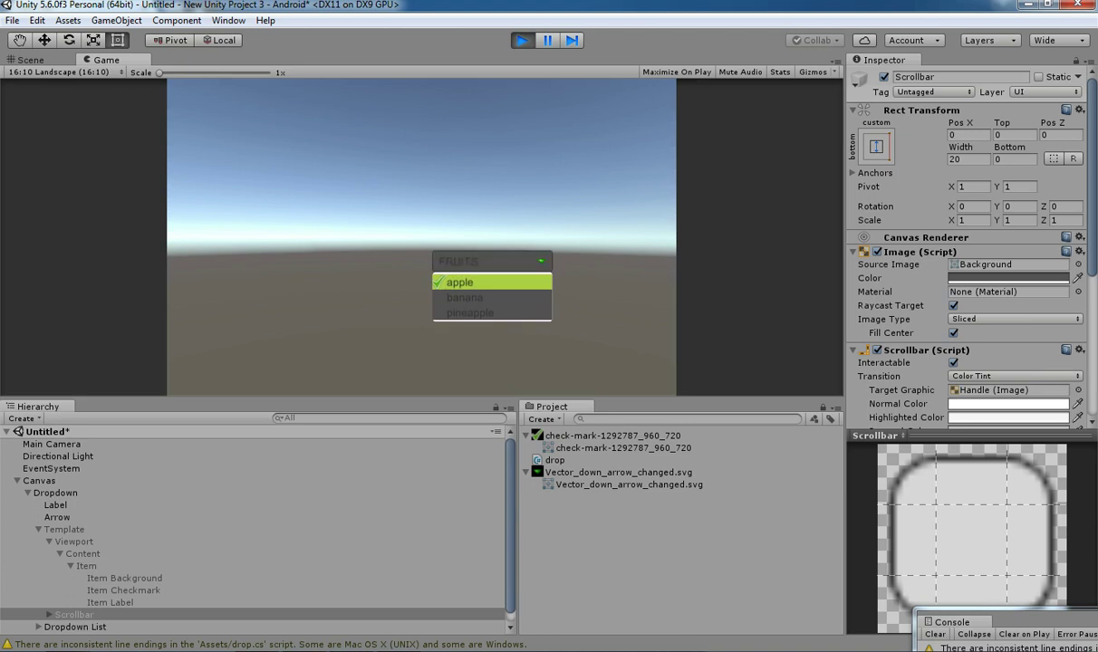
pyautogui.click(75, 627)
pyautogui.click(1007, 278)
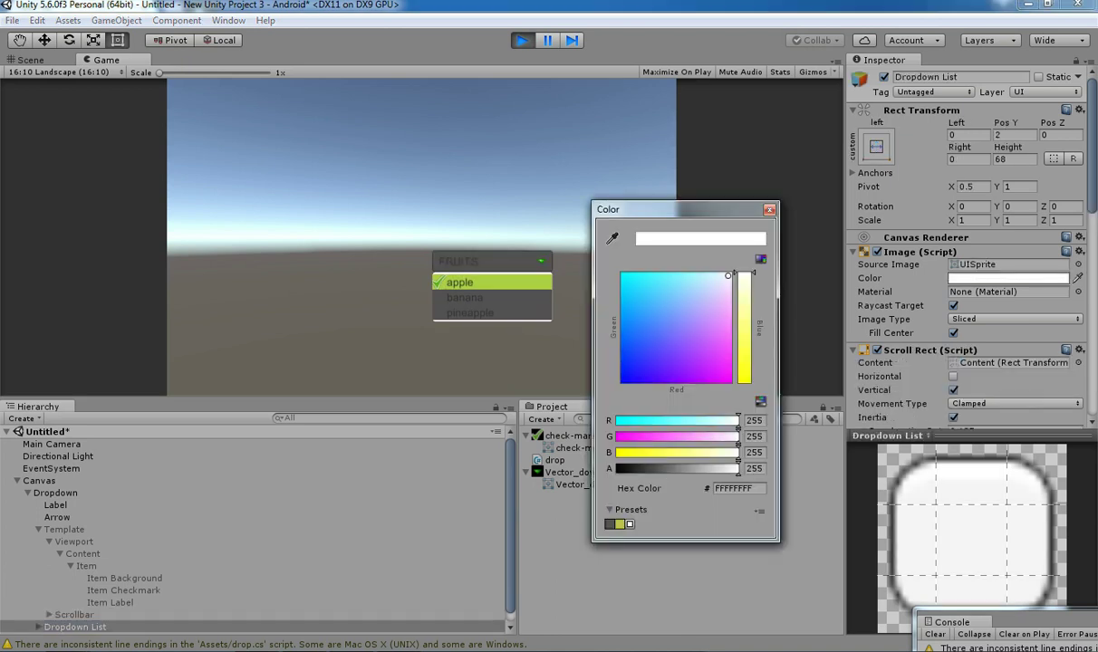
pyautogui.click(610, 524)
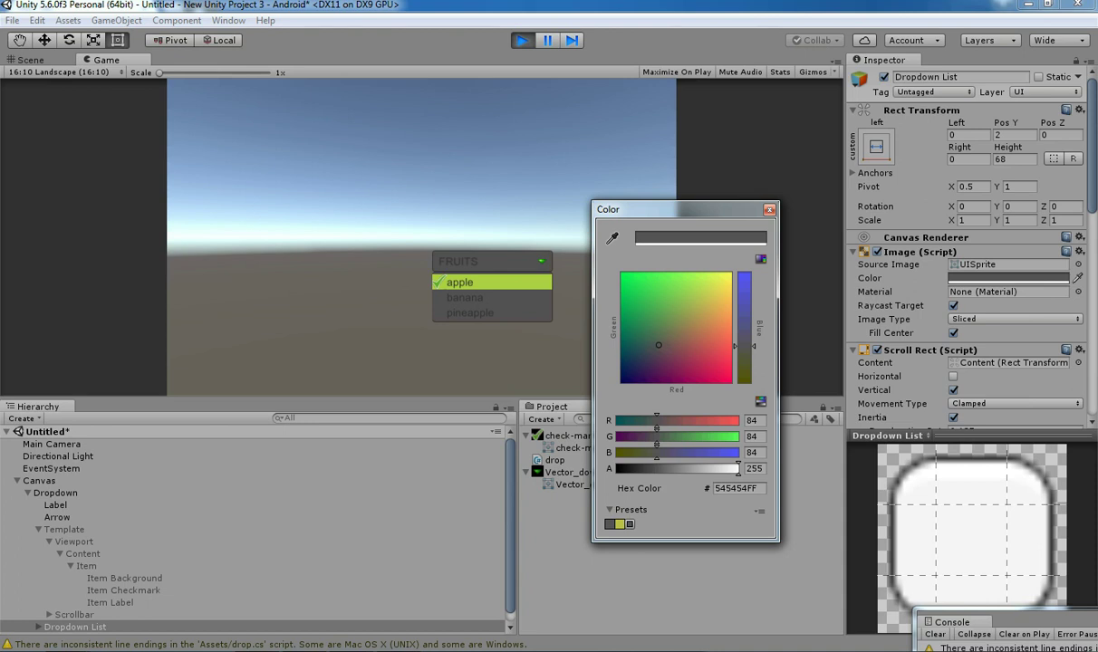
pyautogui.click(769, 210)
# Step: Test the running dropdown by choosing pineapple, apple, banana and pineapple in turn, and stop the scene
pyautogui.click(471, 313)
pyautogui.click(492, 262)
pyautogui.click(471, 283)
pyautogui.click(492, 262)
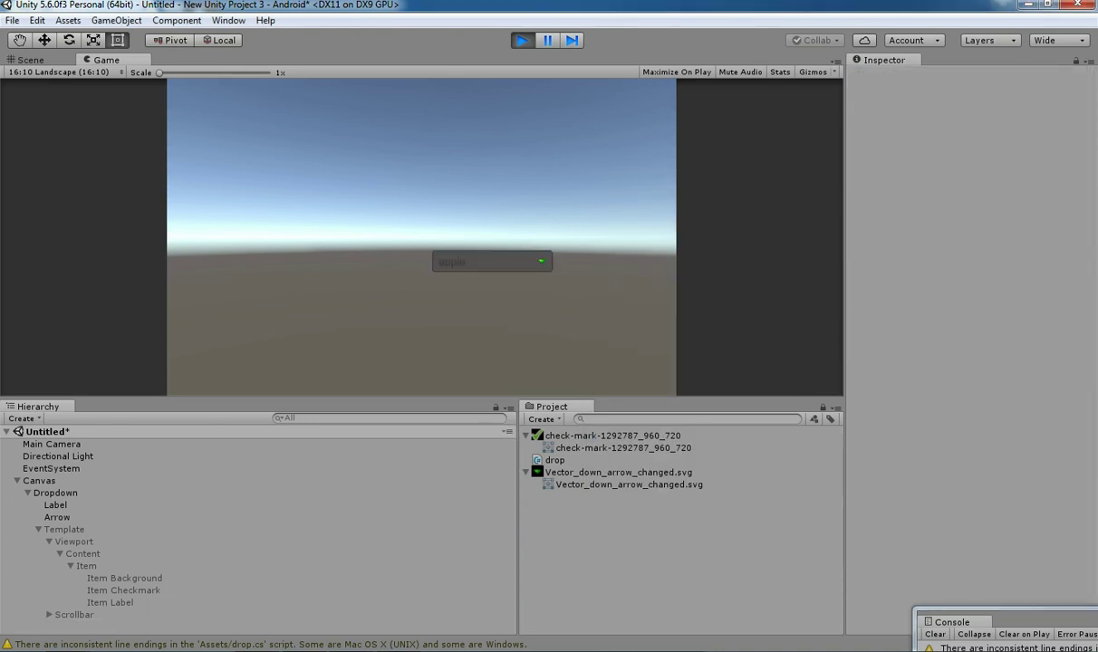
pyautogui.click(492, 262)
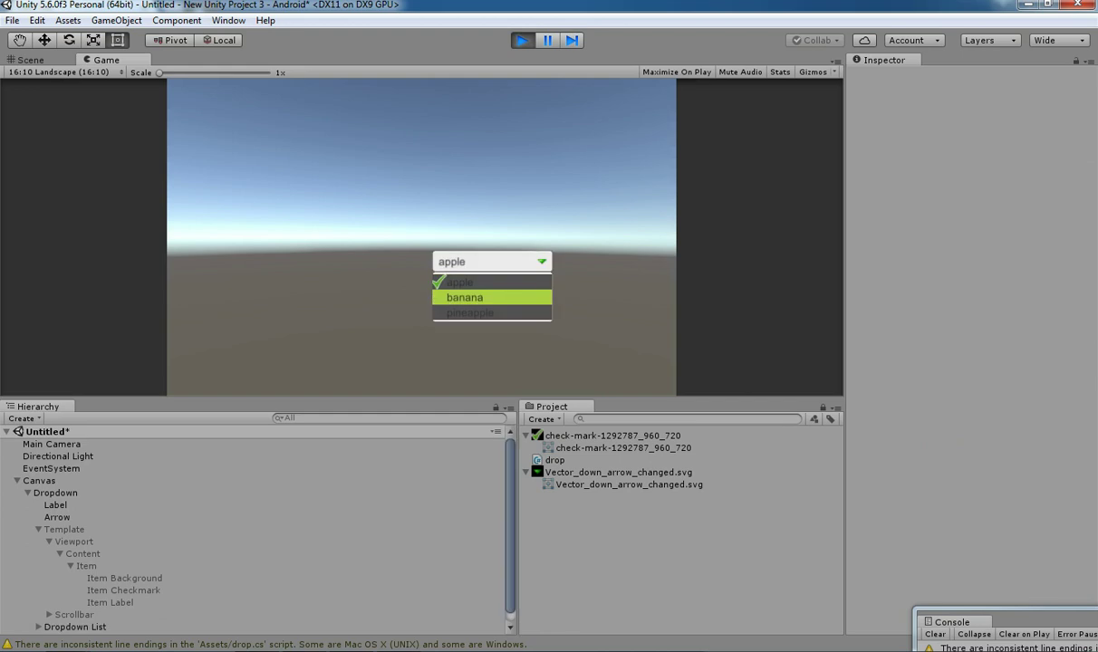
pyautogui.click(471, 297)
pyautogui.click(492, 262)
pyautogui.click(471, 312)
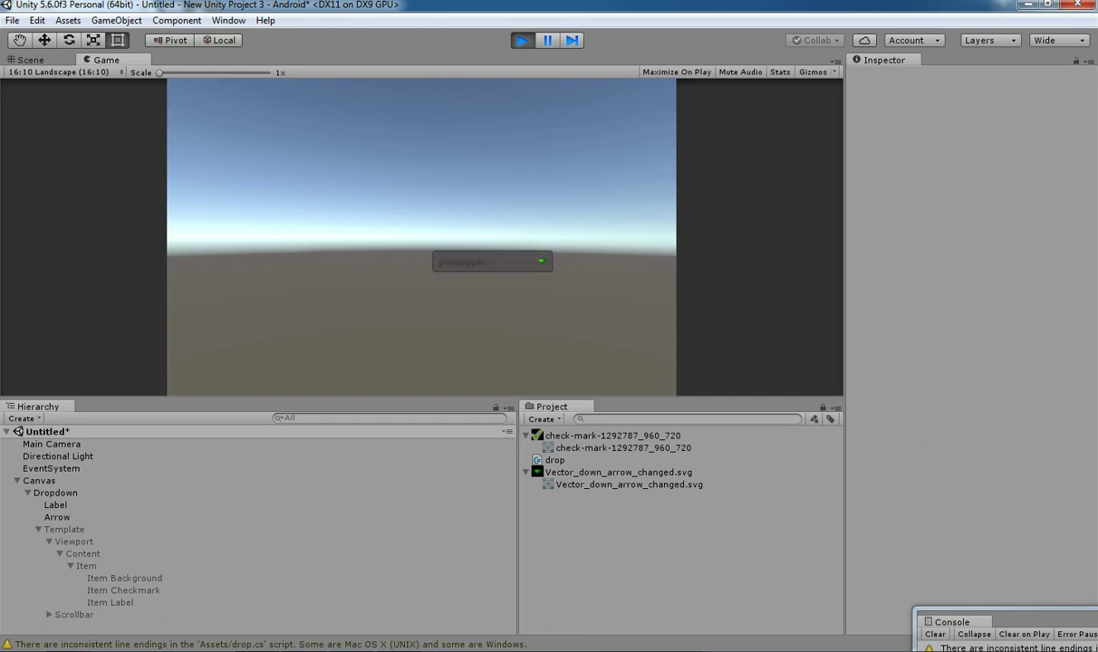
pyautogui.click(523, 41)
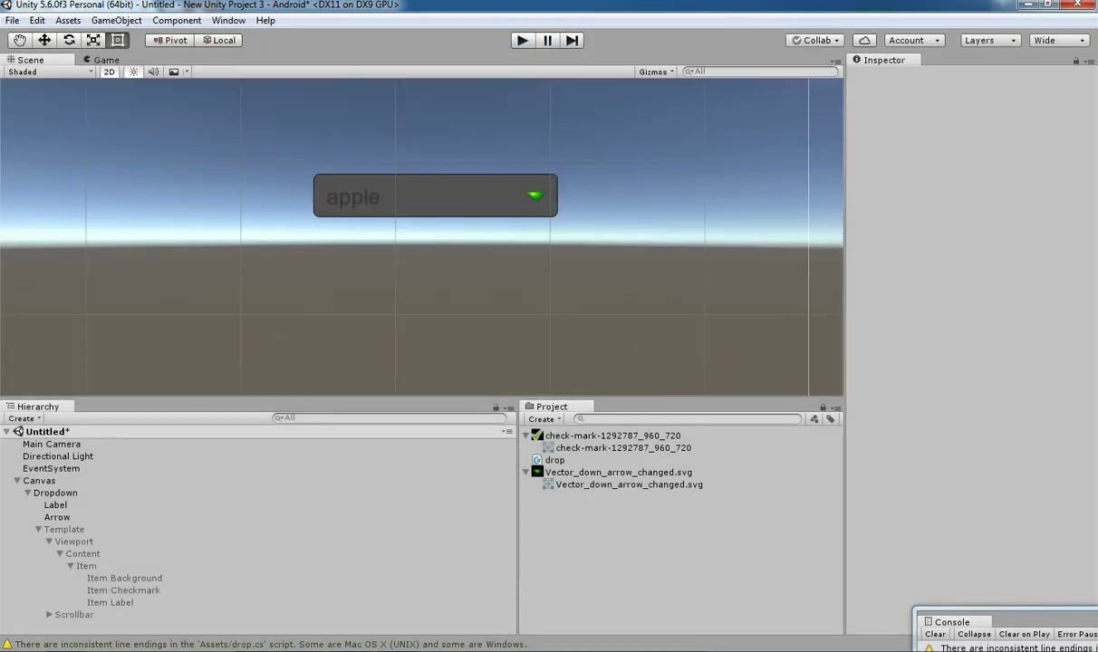
# Step: Select the Dropdown object and examine its Options list, On Value Changed event and Drop script component
pyautogui.click(39, 481)
pyautogui.click(292, 148)
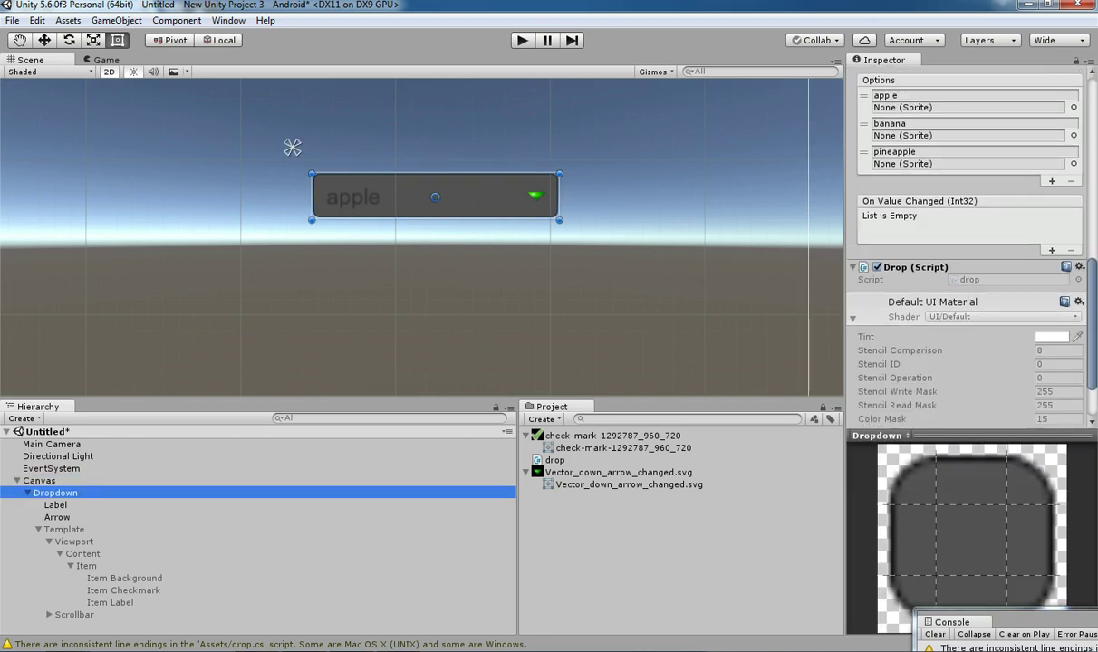
pyautogui.scroll(1, 968, 246)
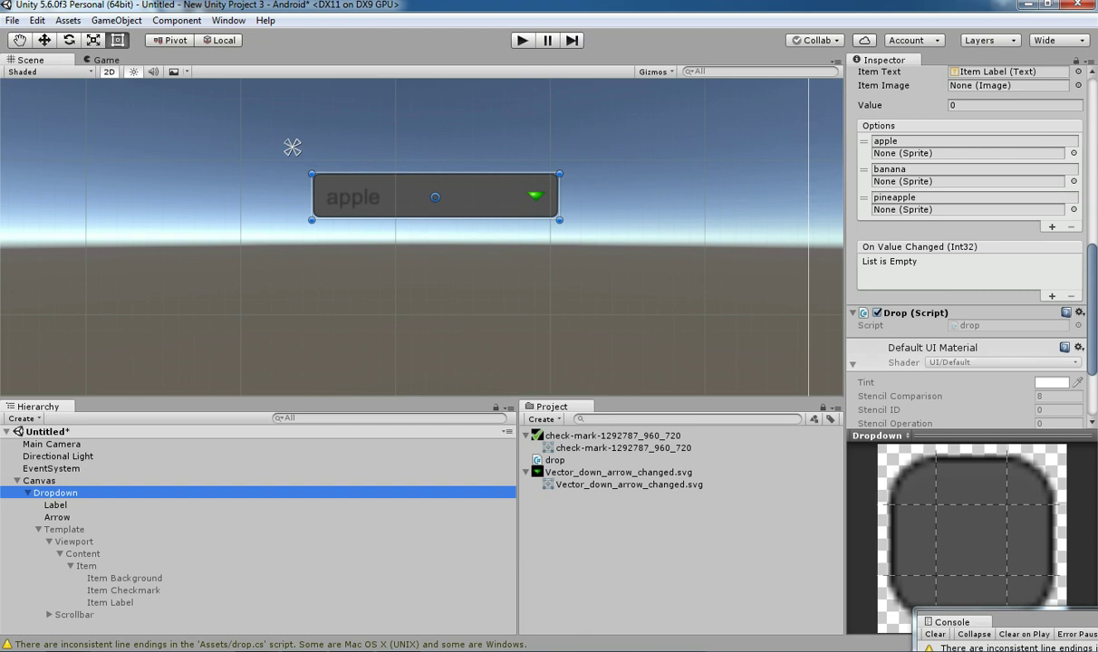
# Step: Switch to Visual Studio and select the method name nameinserter in drop.cs
pyautogui.moveTo(303, 650)
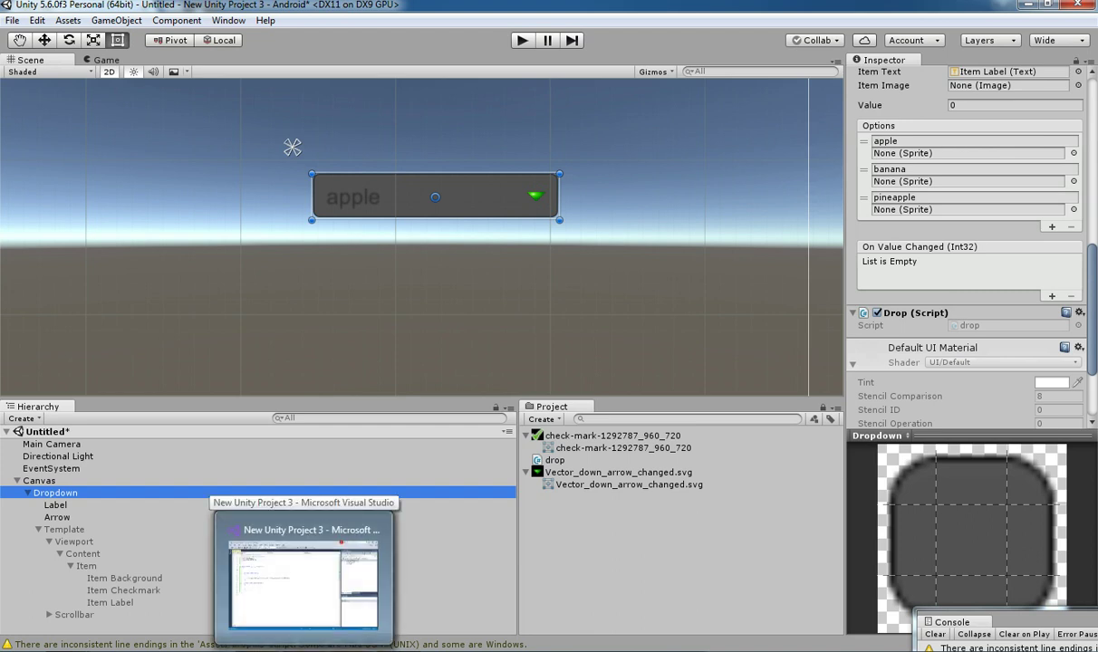
pyautogui.click(303, 579)
pyautogui.click(121, 356)
pyautogui.click(121, 319)
pyautogui.doubleClick(211, 307)
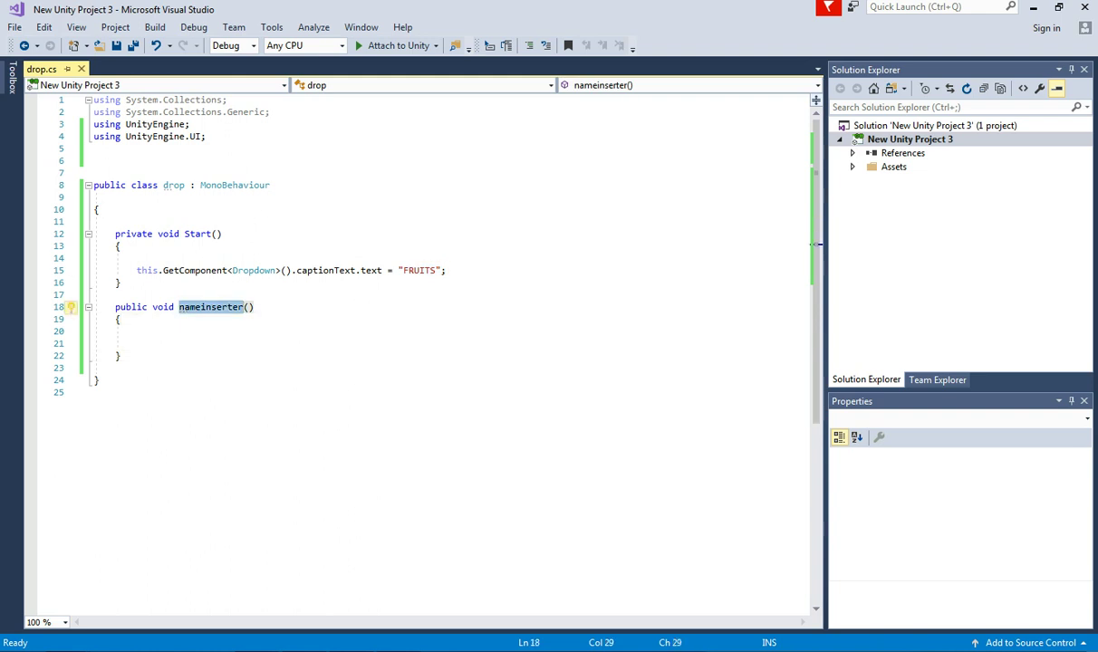